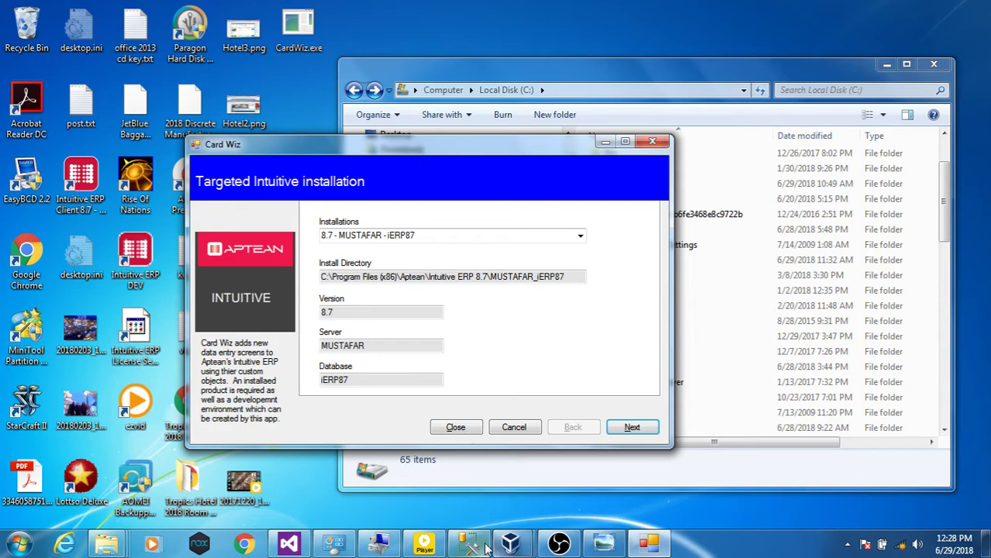
- View the Menus2.jpg take-out menu photo, then minimize Windows Photo Viewer
{"action": "left_click", "coordinate": [604, 546]}
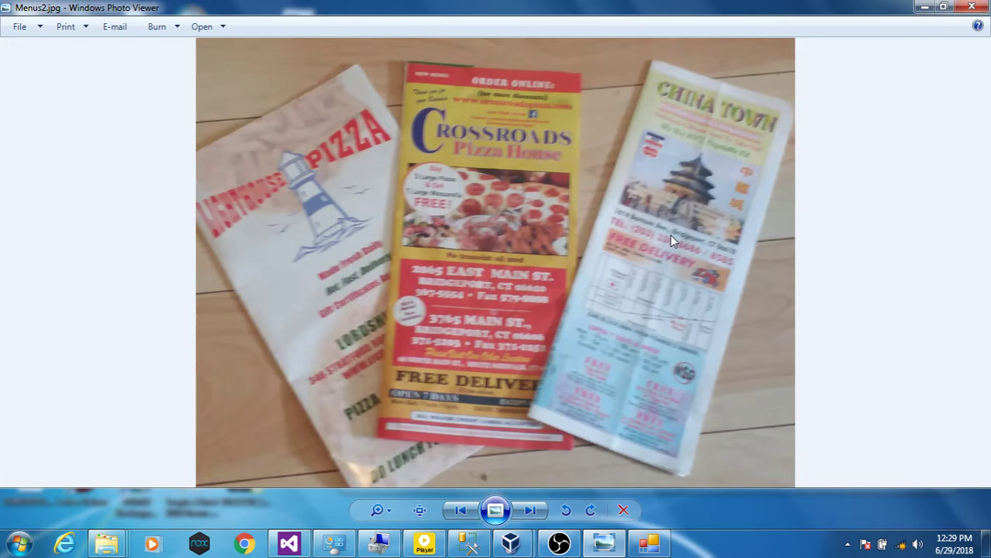
{"action": "left_click", "coordinate": [924, 7]}
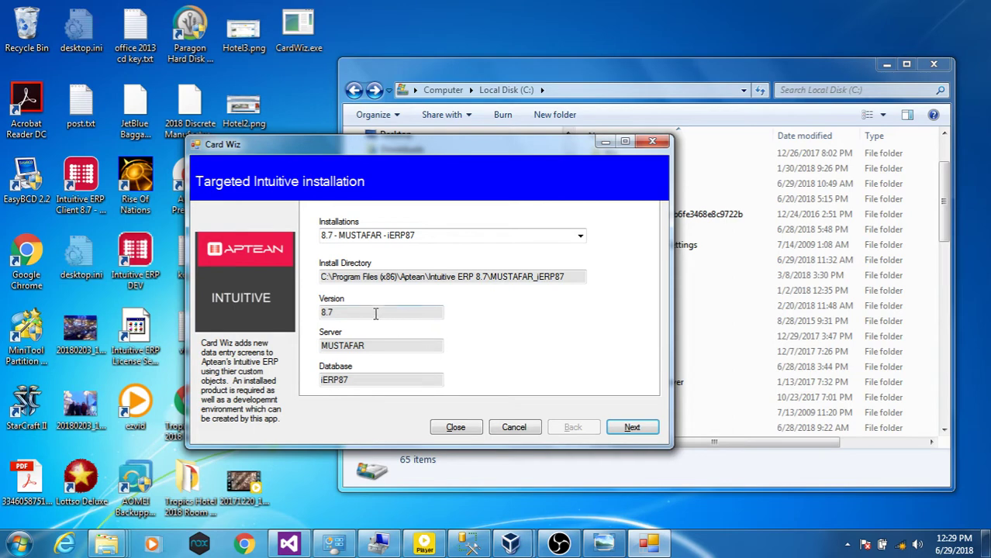
- Advance from the 8.7 installation screen to the development environment step, checking drive C
{"action": "left_click_drag", "start_coordinate": [371, 311], "coordinate": [273, 317]}
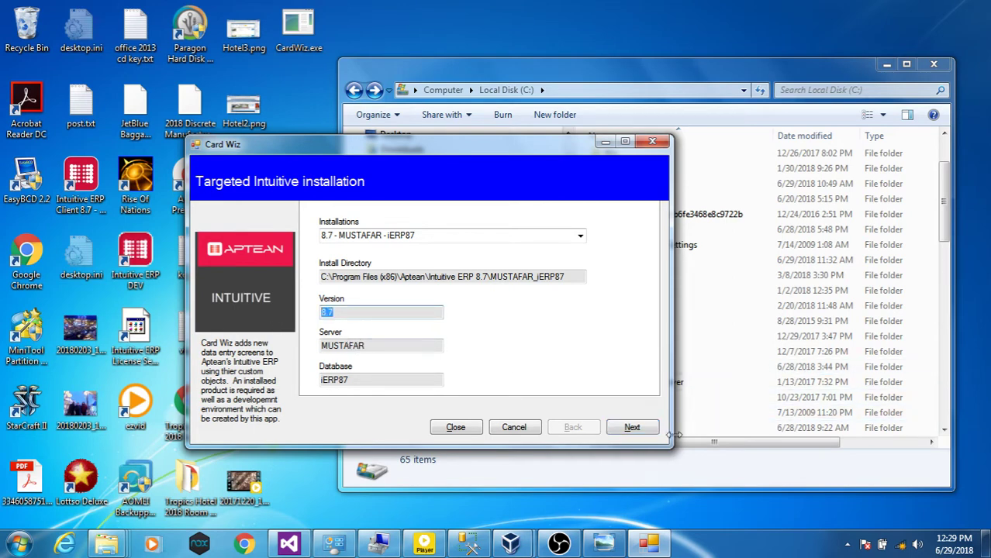
{"action": "left_click", "coordinate": [633, 428]}
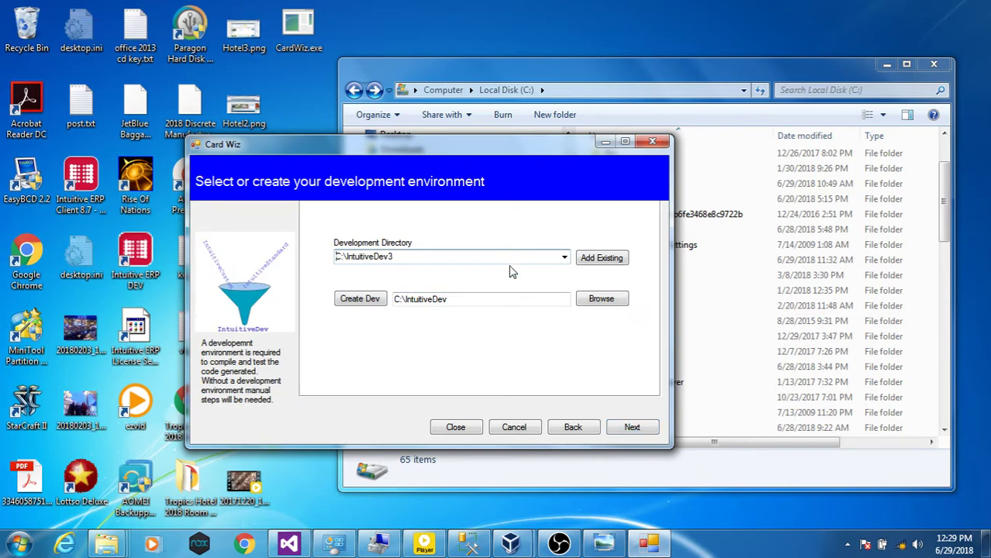
{"action": "left_click", "coordinate": [700, 95]}
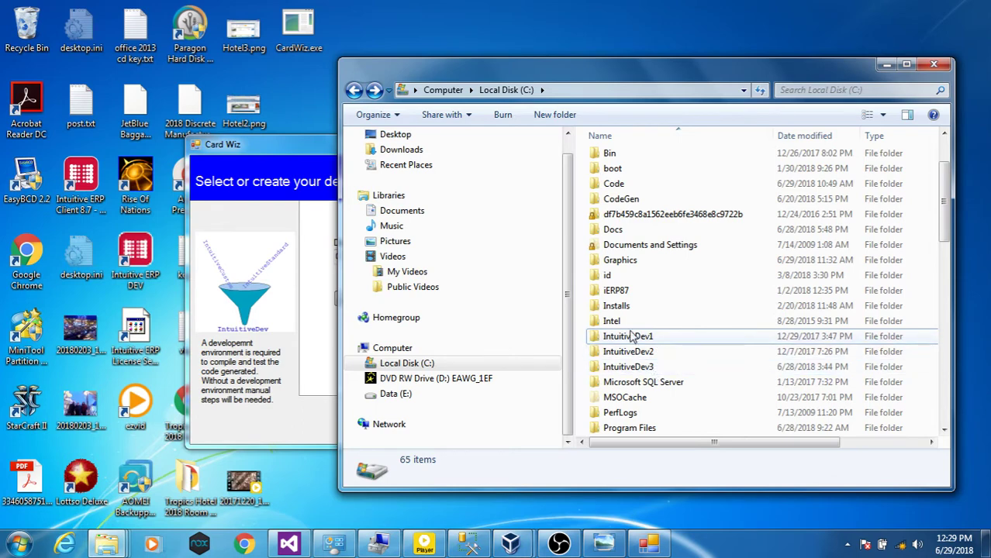
{"action": "left_click", "coordinate": [285, 150]}
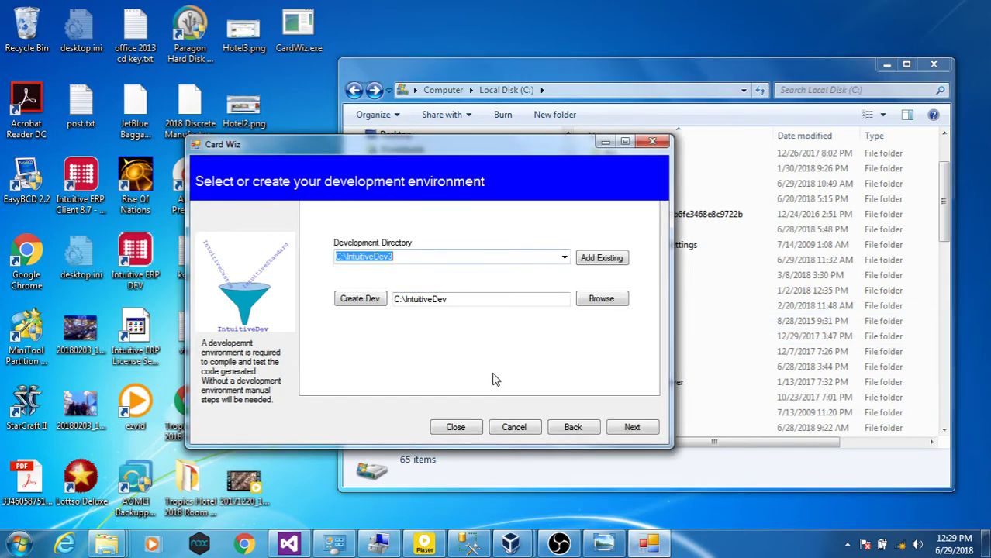
- Create the C:\IntuitiveDev development directory and confirm its bin subfolder in Explorer
{"action": "left_click", "coordinate": [361, 302]}
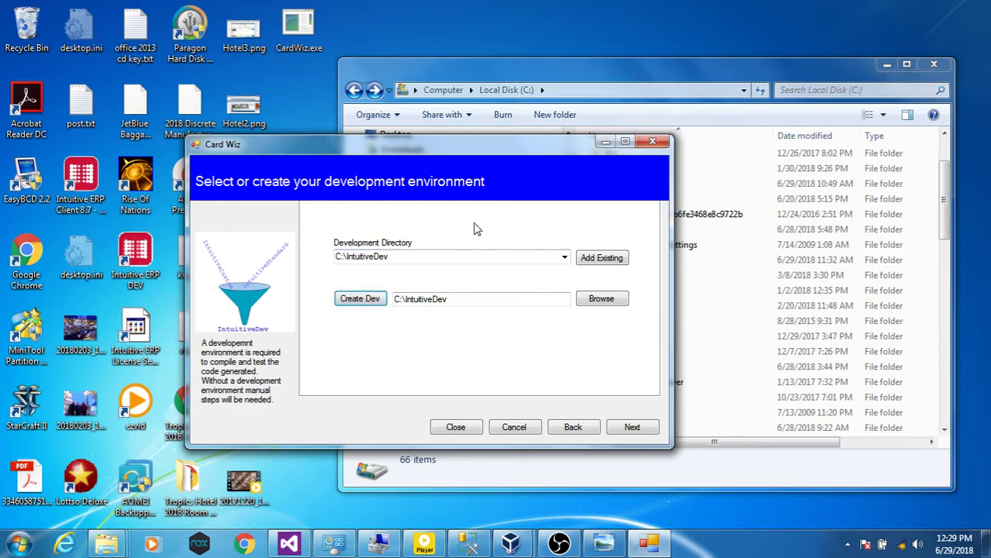
{"action": "left_click", "coordinate": [679, 60]}
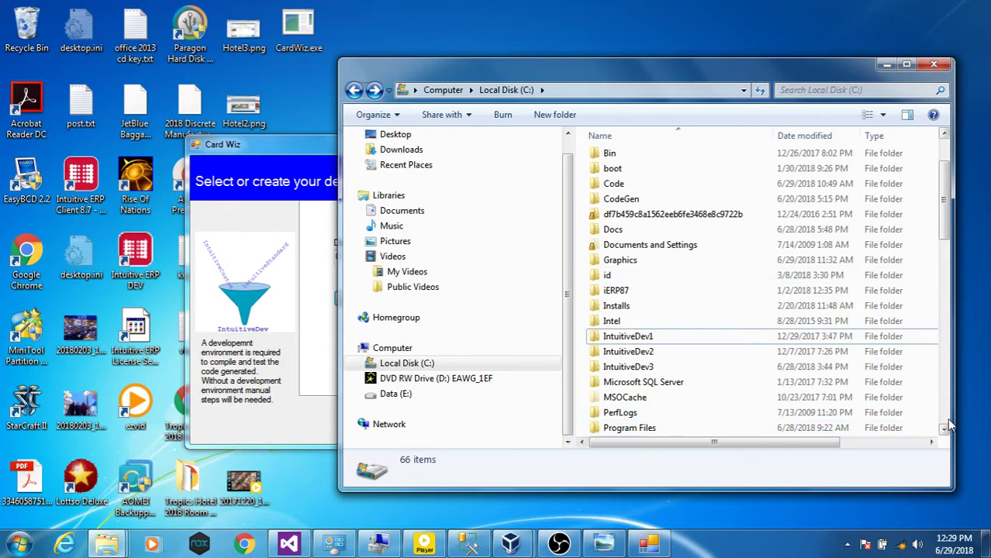
{"action": "scroll", "coordinate": [948, 418], "scroll_direction": "down", "scroll_amount": 15}
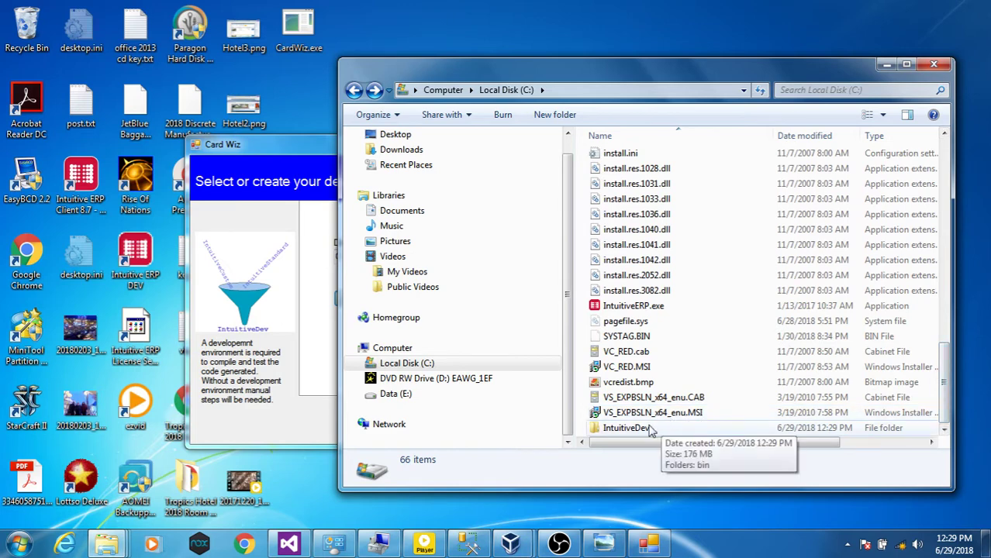
{"action": "double_click", "coordinate": [626, 428]}
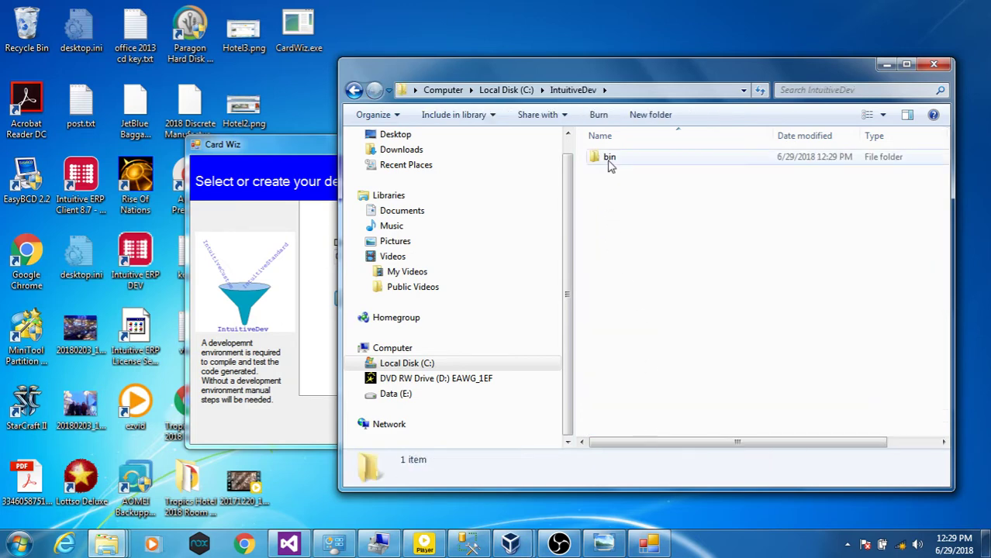
{"action": "double_click", "coordinate": [610, 159]}
{"action": "left_click", "coordinate": [353, 91]}
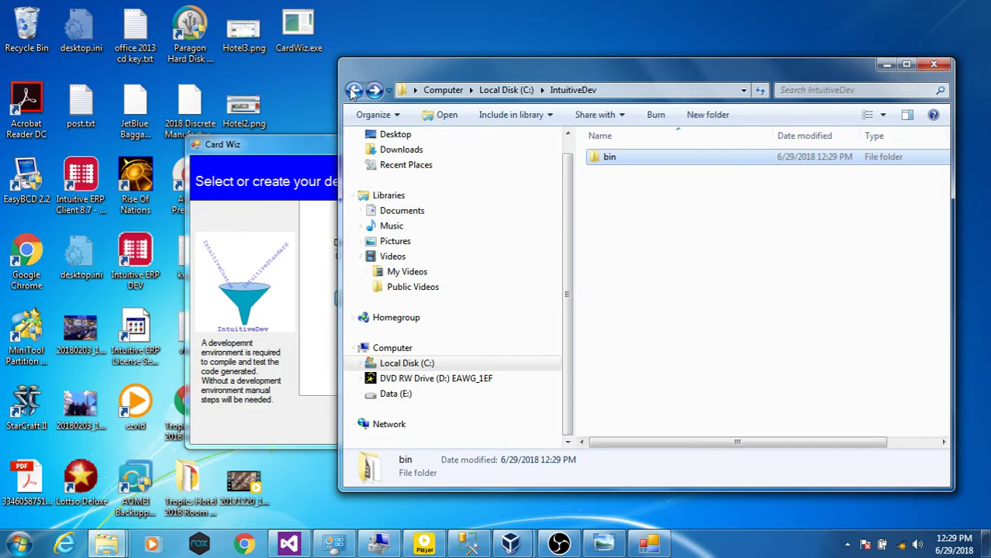
{"action": "left_click", "coordinate": [296, 145]}
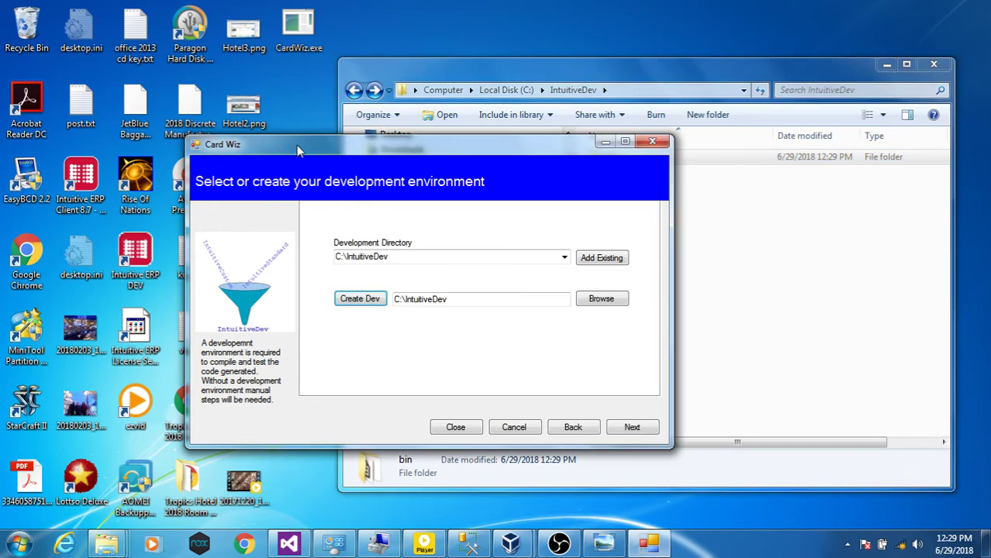
- Connect to the iERP87 database by entering the database password
{"action": "left_click", "coordinate": [634, 429]}
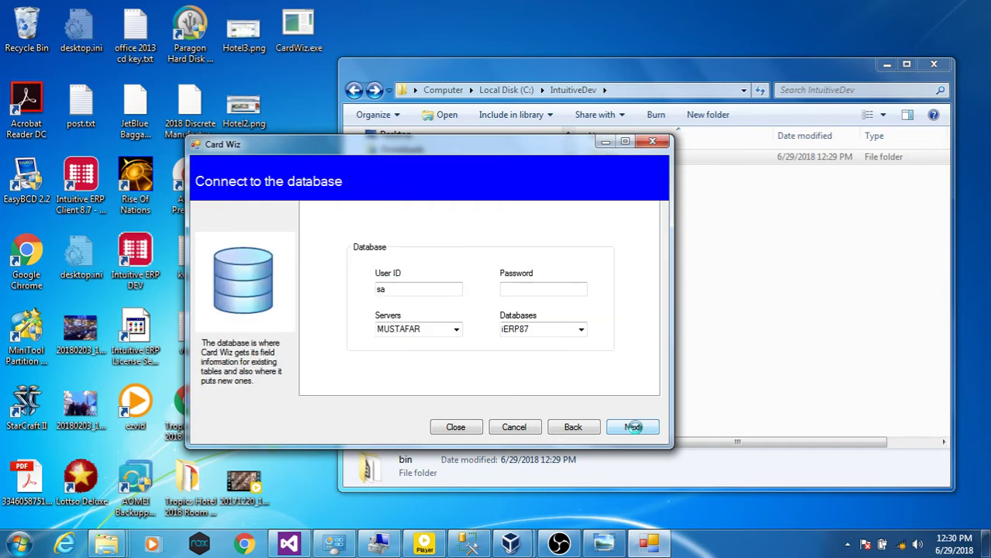
{"action": "left_click", "coordinate": [514, 287]}
{"action": "type", "text": "*"}
{"action": "left_click", "coordinate": [632, 428]}
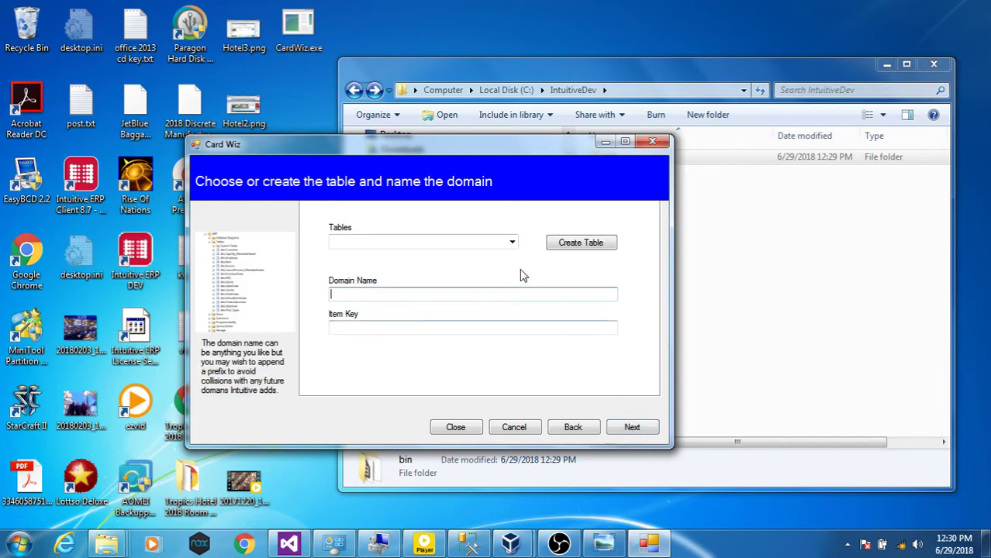
- Leave the existing table unselected, dismiss the Data Missing warning, and start creating a new table
{"action": "left_click", "coordinate": [512, 242]}
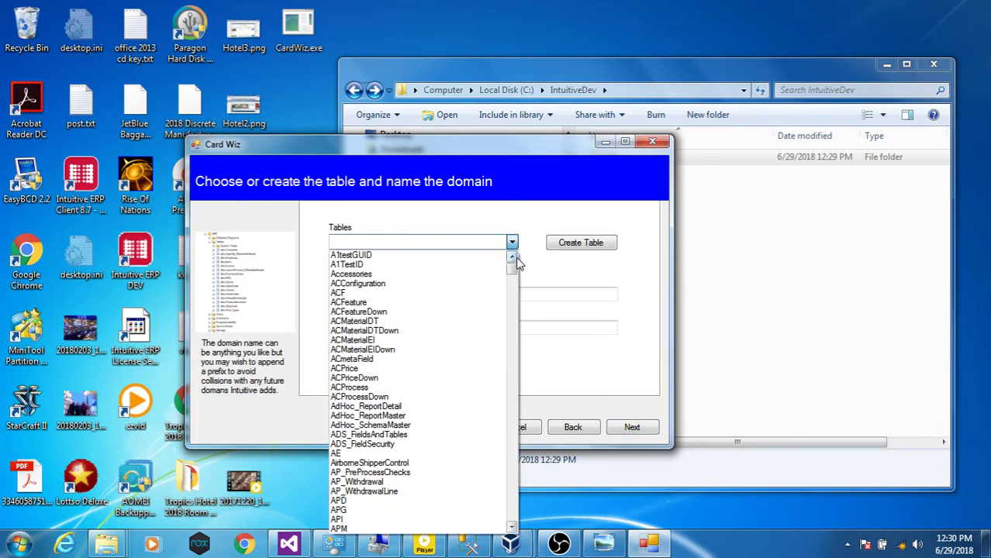
{"action": "mouse_move", "coordinate": [512, 272]}
{"action": "left_mouse_down"}
{"action": "mouse_move", "coordinate": [508, 364]}
{"action": "mouse_move", "coordinate": [516, 261]}
{"action": "left_mouse_up"}
{"action": "left_click", "coordinate": [537, 276]}
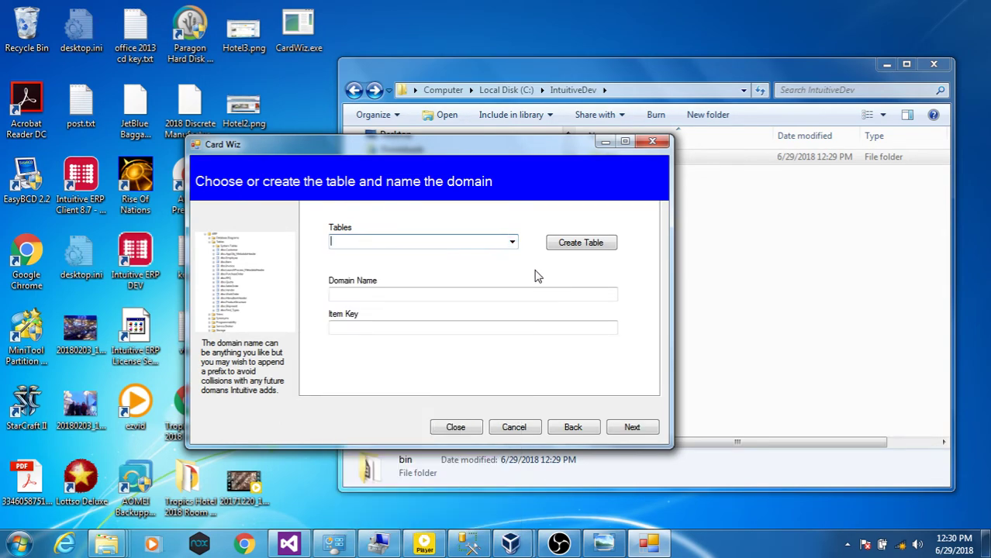
{"action": "left_click", "coordinate": [633, 429]}
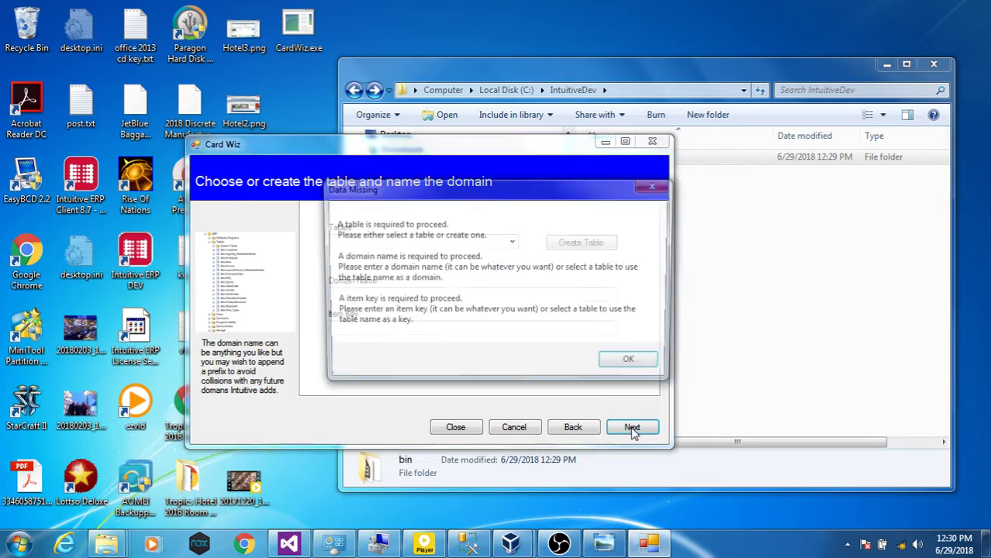
{"action": "left_click", "coordinate": [630, 364]}
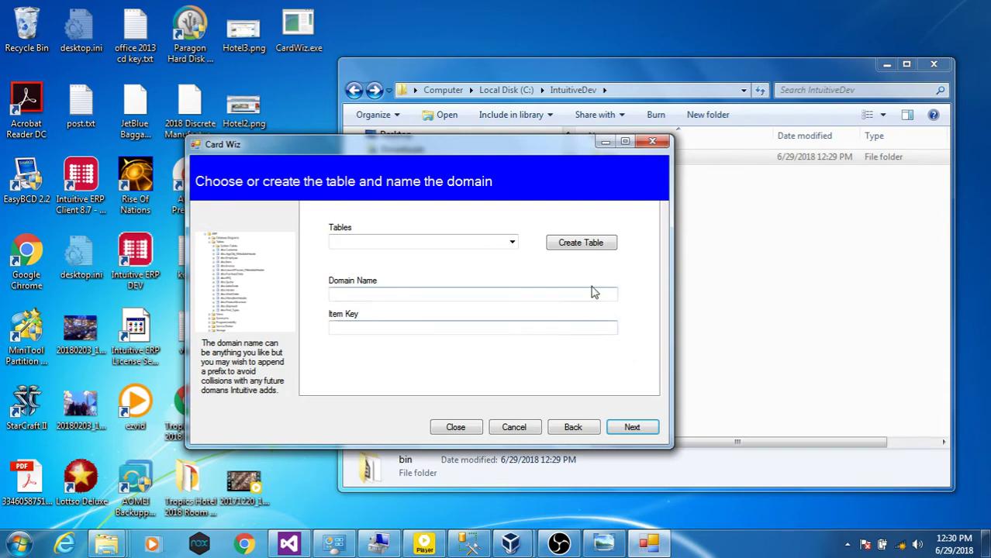
{"action": "left_click", "coordinate": [582, 247]}
- Name the table TakeOut with fields Name (primary key), Type and Phone
{"action": "left_click", "coordinate": [219, 123]}
{"action": "type", "text": "TakeOut"}
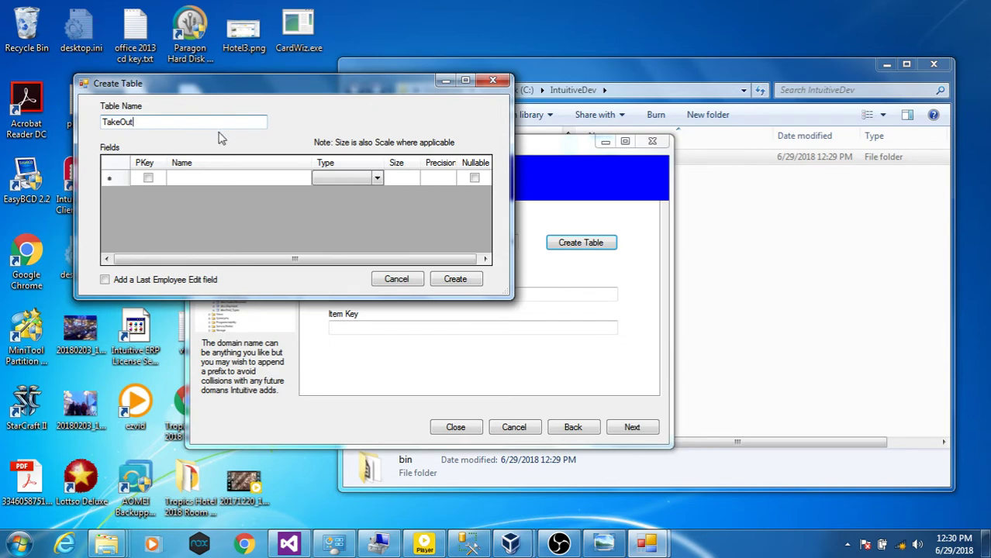
{"action": "left_click", "coordinate": [148, 178]}
{"action": "left_click", "coordinate": [185, 178]}
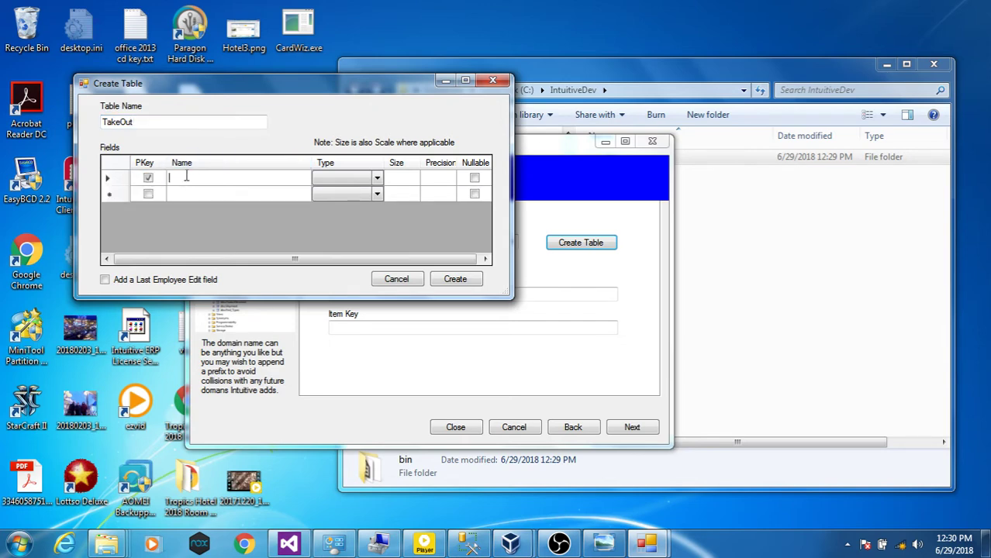
{"action": "type", "text": "NamType"}
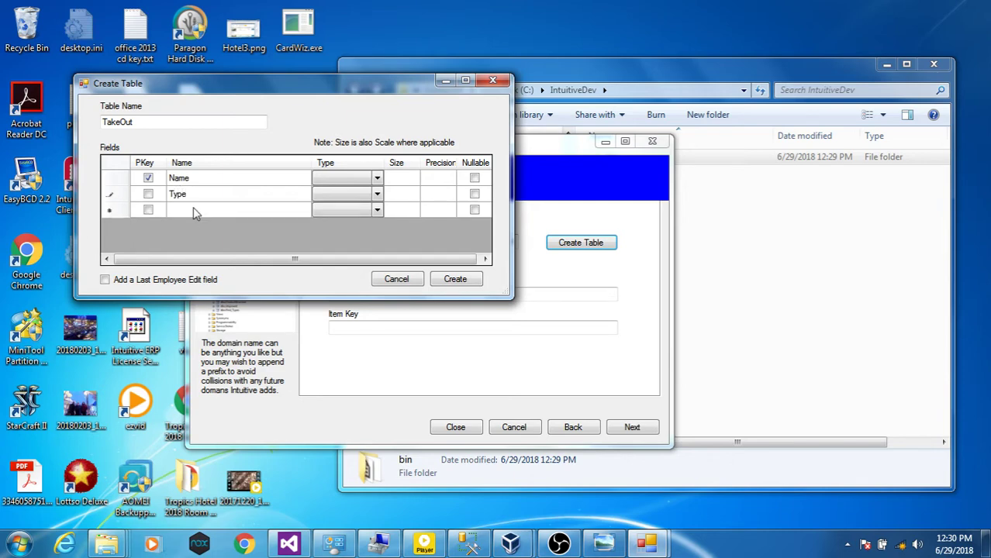
{"action": "left_click", "coordinate": [196, 209]}
{"action": "type", "text": "Phone"}
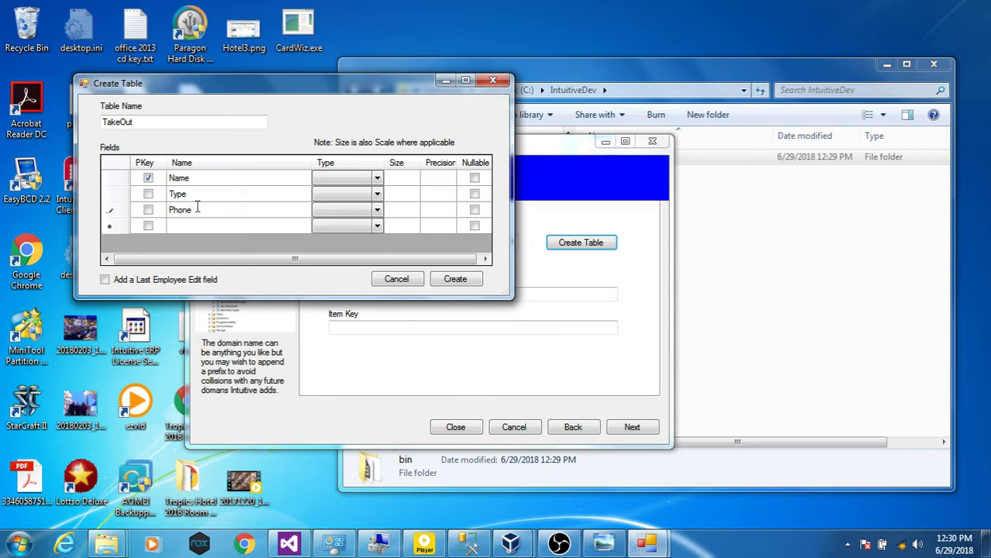
- Set the Name, Type and Phone fields to the varchar data type
{"action": "left_click", "coordinate": [373, 178]}
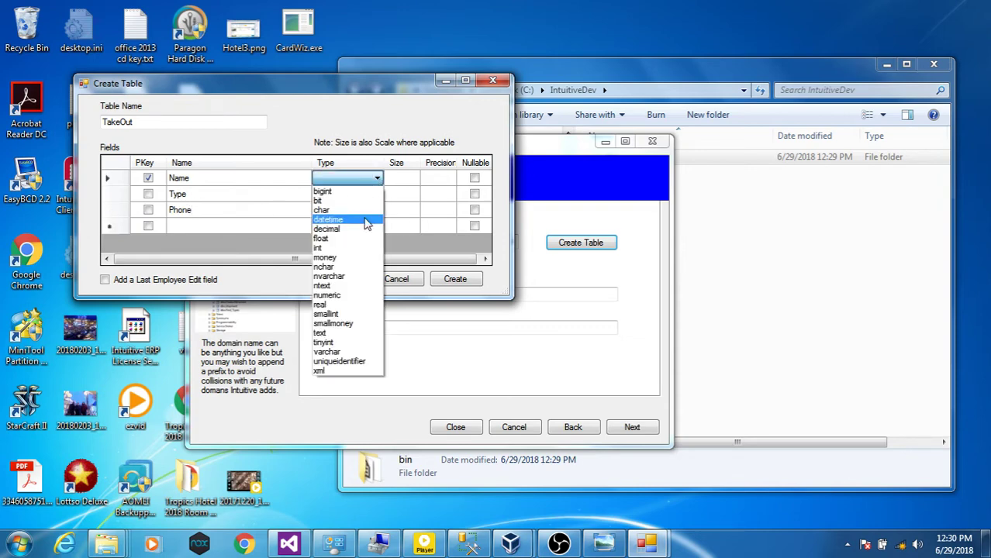
{"action": "left_click", "coordinate": [351, 353]}
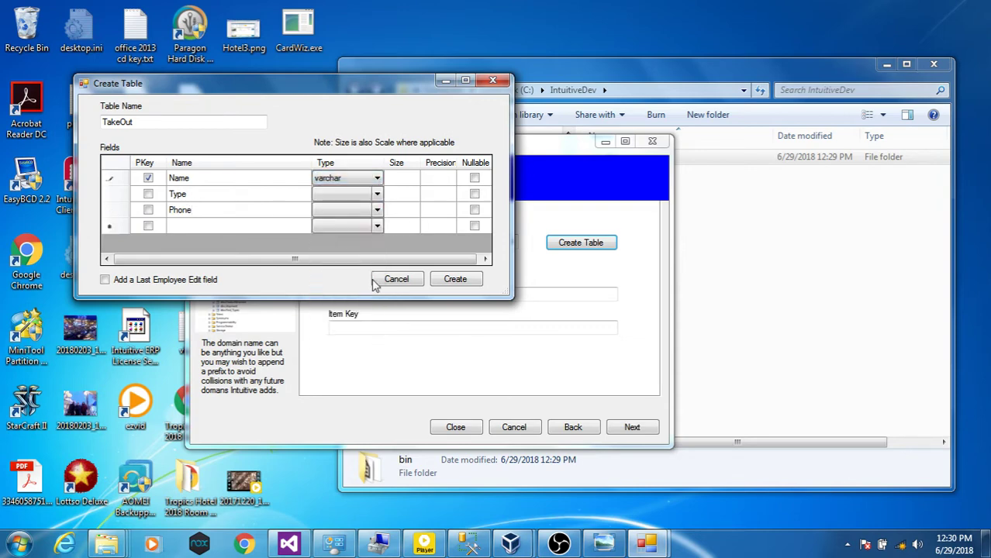
{"action": "left_click", "coordinate": [377, 194]}
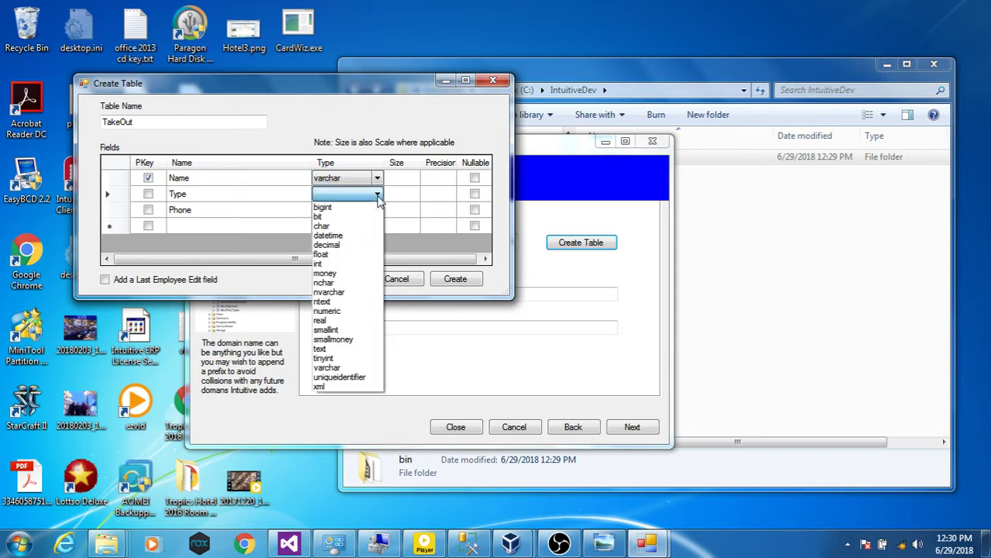
{"action": "left_click", "coordinate": [334, 369]}
{"action": "left_click", "coordinate": [377, 210]}
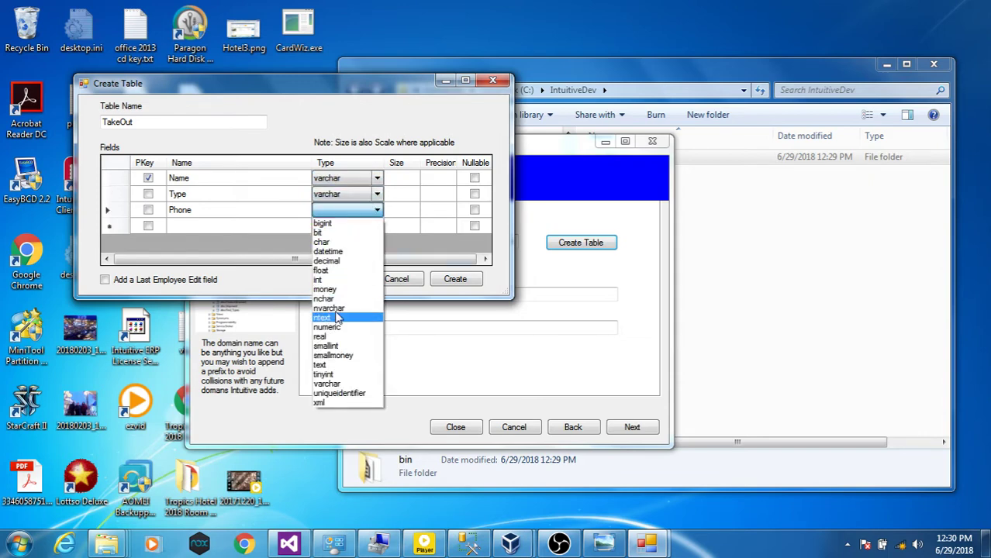
{"action": "left_click", "coordinate": [333, 385]}
- Give Name, Type and Phone sizes 25, 15 and 10, then create the TakeOut table
{"action": "left_click", "coordinate": [404, 177]}
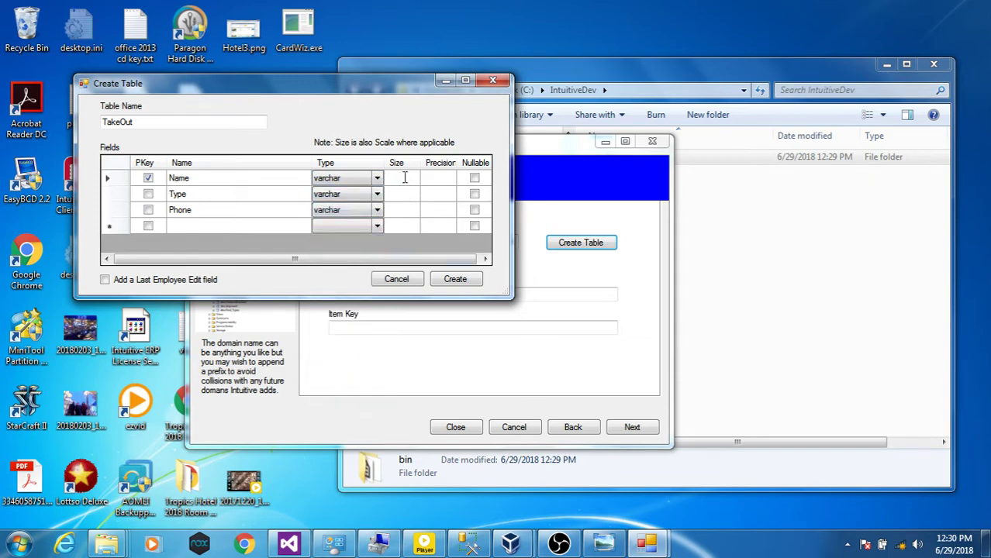
{"action": "type", "text": "25"}
{"action": "left_click", "coordinate": [404, 193]}
{"action": "type", "text": "15"}
{"action": "left_click", "coordinate": [407, 210]}
{"action": "type", "text": "10"}
{"action": "left_click", "coordinate": [474, 225]}
{"action": "left_click", "coordinate": [462, 283]}
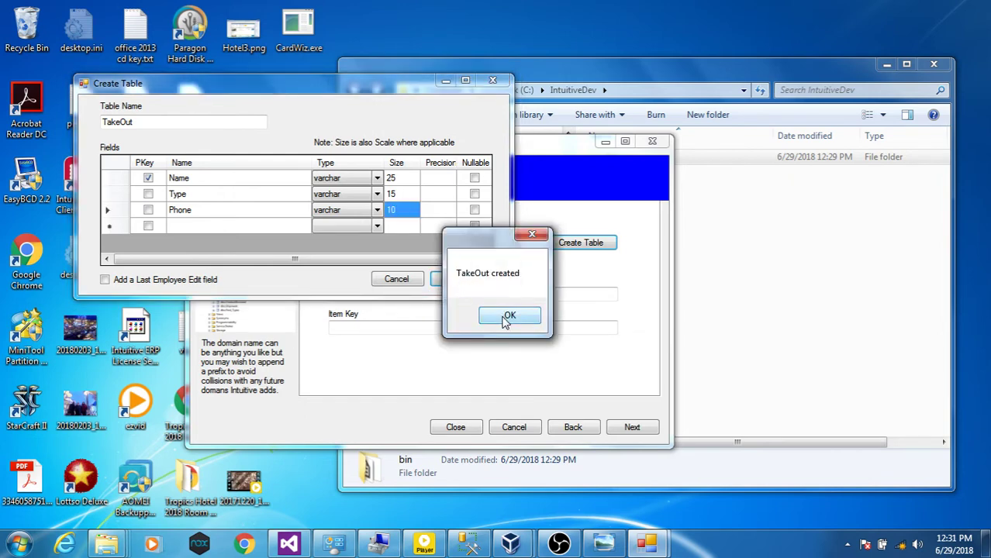
- Set the domain name to MarvTakeOut and advance through solution naming to the business rules class names
{"action": "left_click", "coordinate": [505, 319]}
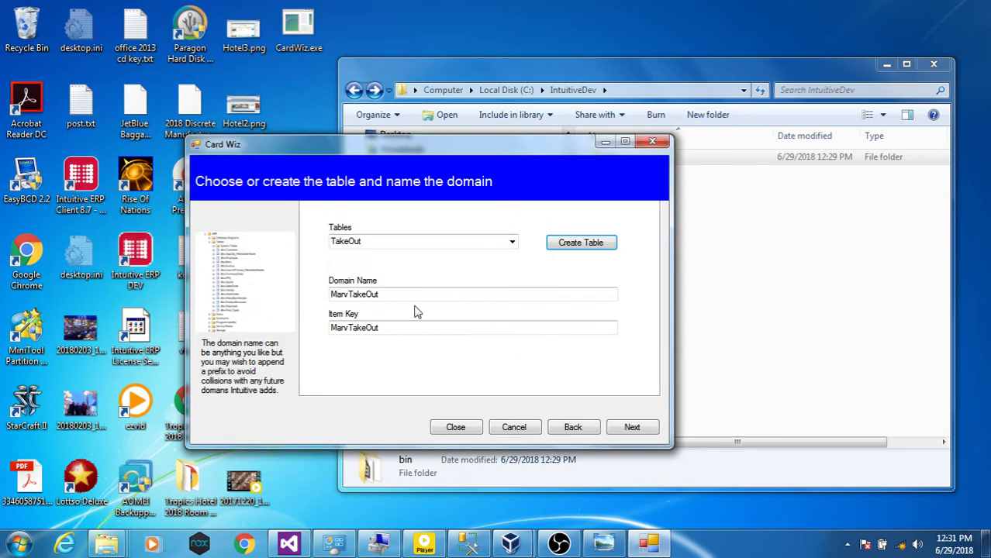
{"action": "left_click_drag", "start_coordinate": [411, 295], "coordinate": [255, 297]}
{"action": "key", "text": "ctrl+c"}
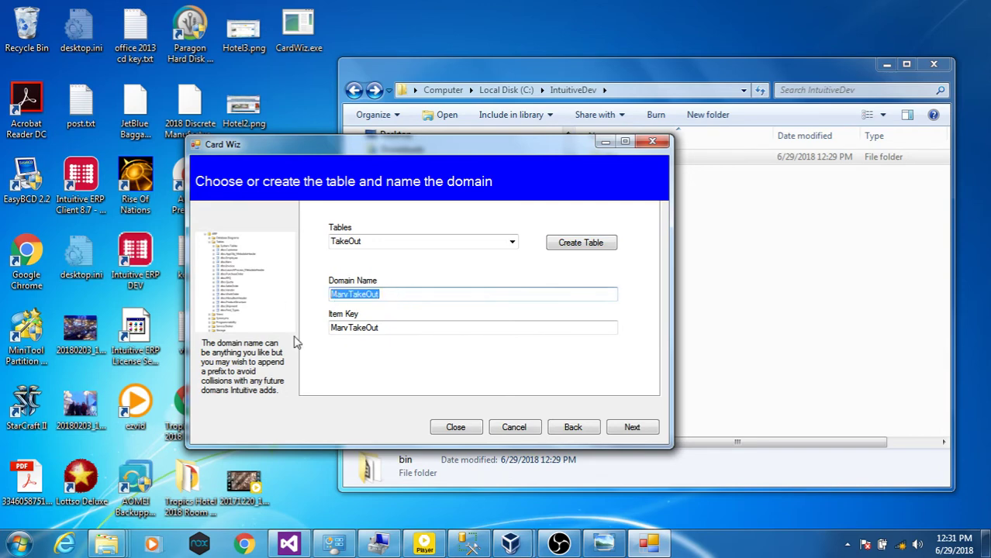
{"action": "key", "text": "Delete"}
{"action": "left_click", "coordinate": [632, 429]}
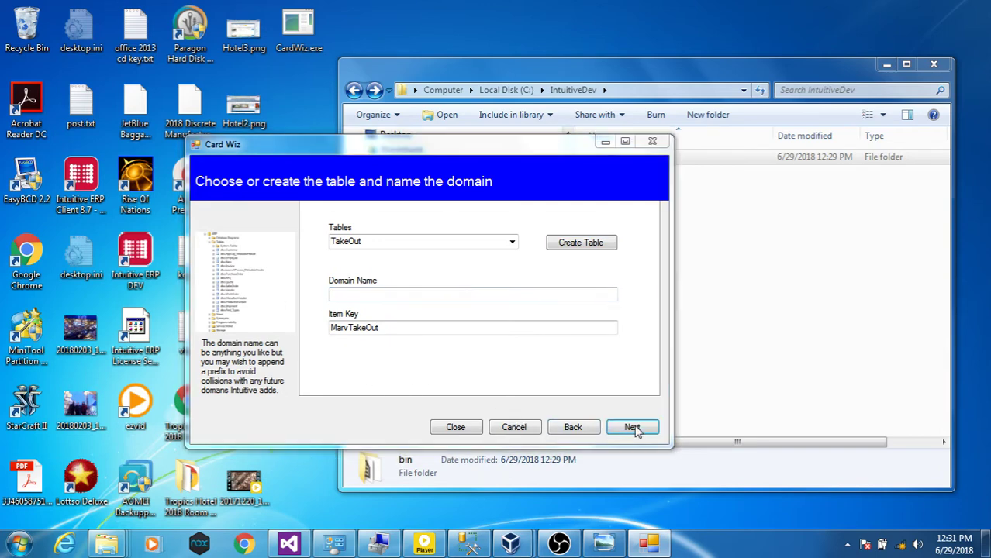
{"action": "left_click", "coordinate": [632, 326]}
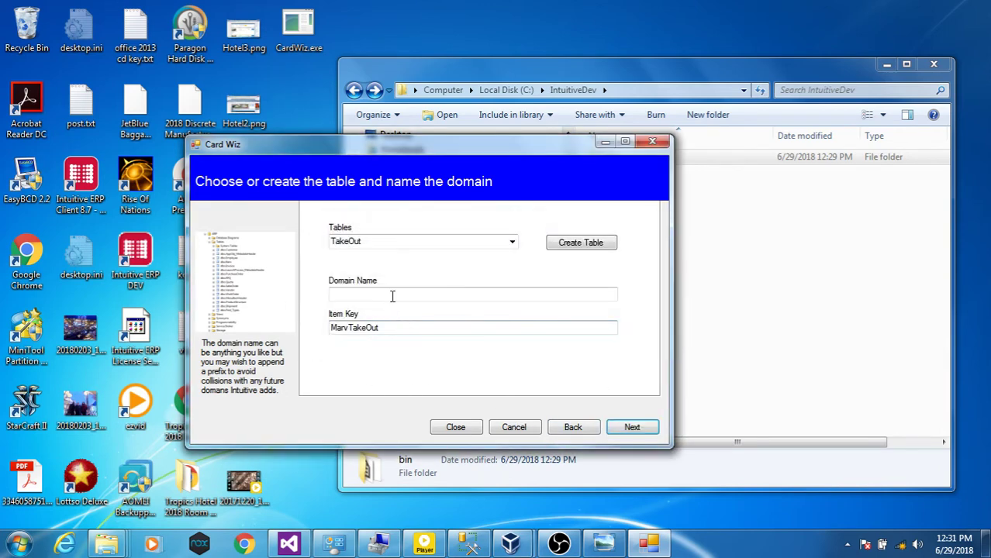
{"action": "left_click", "coordinate": [392, 294]}
{"action": "key", "text": "ctrl+v"}
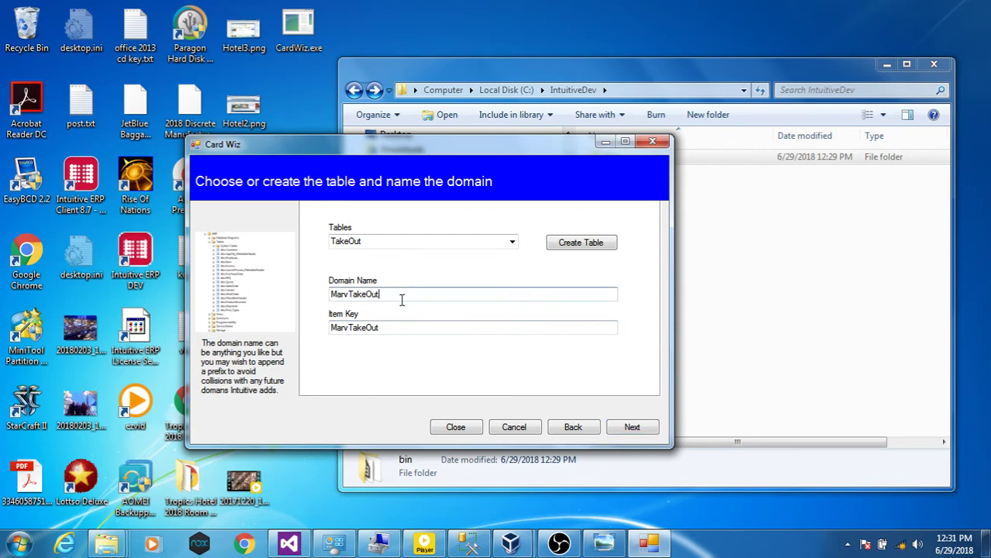
{"action": "left_click", "coordinate": [632, 428]}
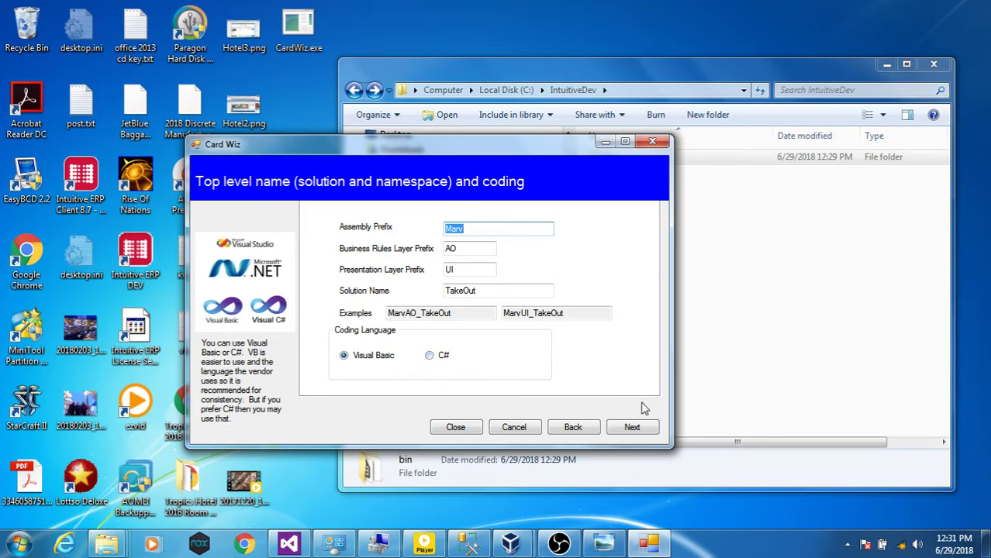
{"action": "left_click", "coordinate": [632, 429]}
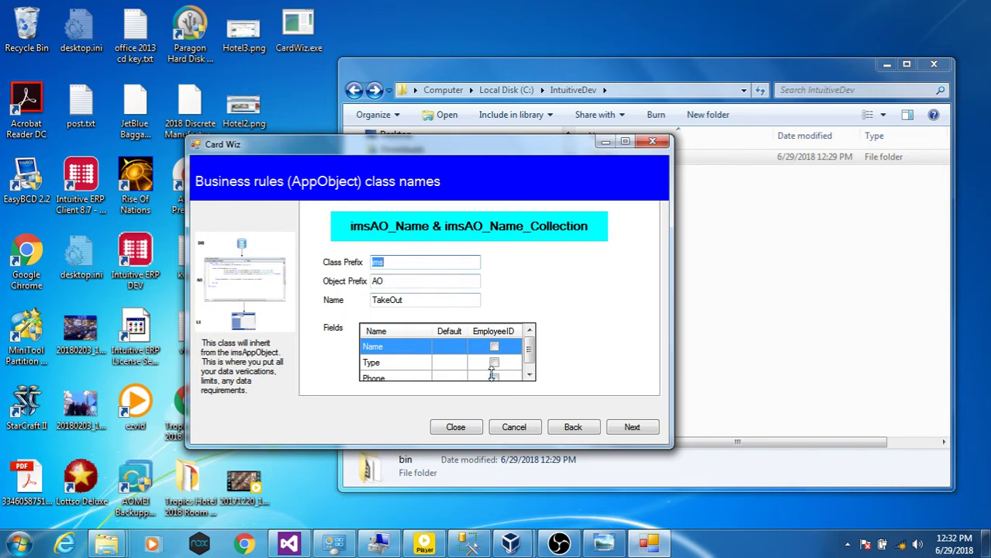
- On the presentation layer page, keep menu group CRM and set the Lookup Field to Name
{"action": "left_click", "coordinate": [633, 433]}
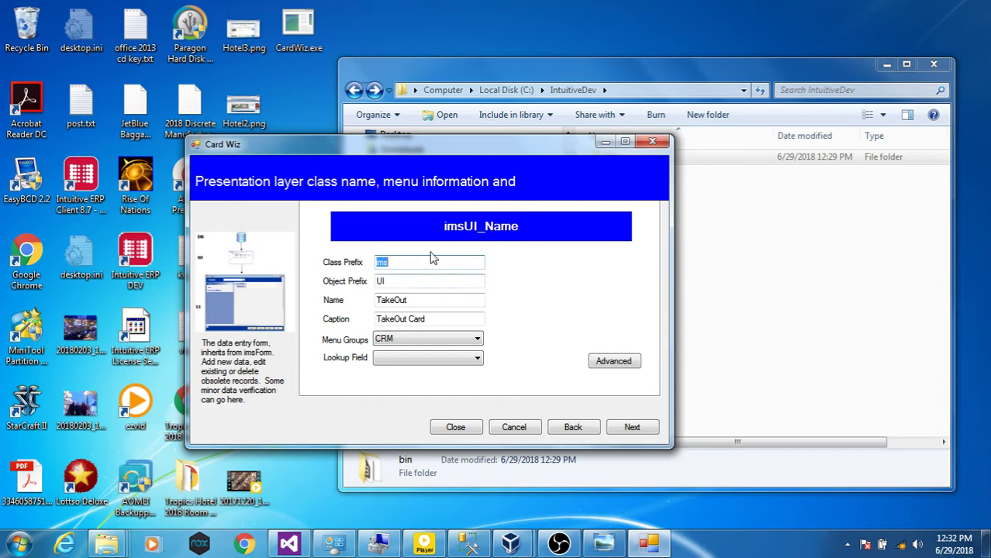
{"action": "left_click", "coordinate": [477, 341]}
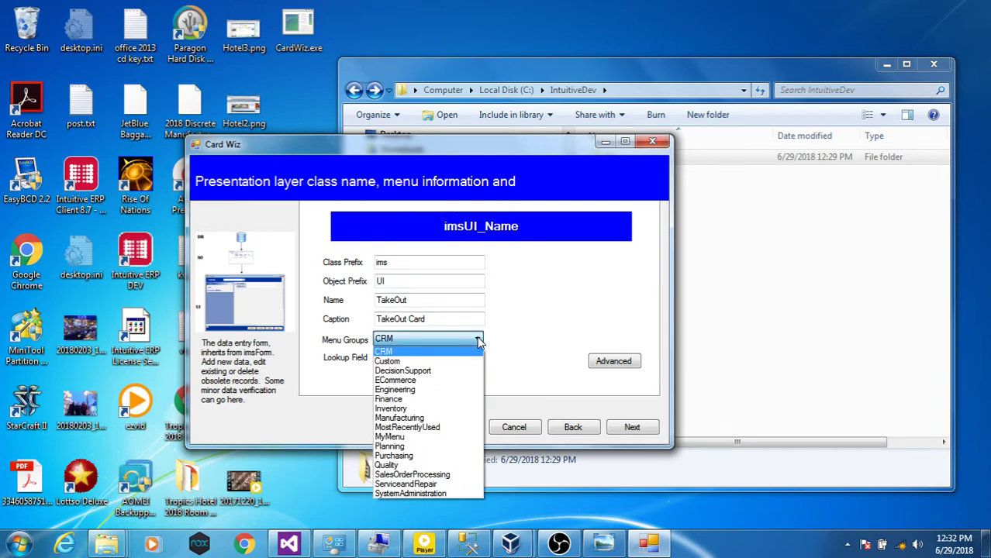
{"action": "left_click", "coordinate": [471, 342]}
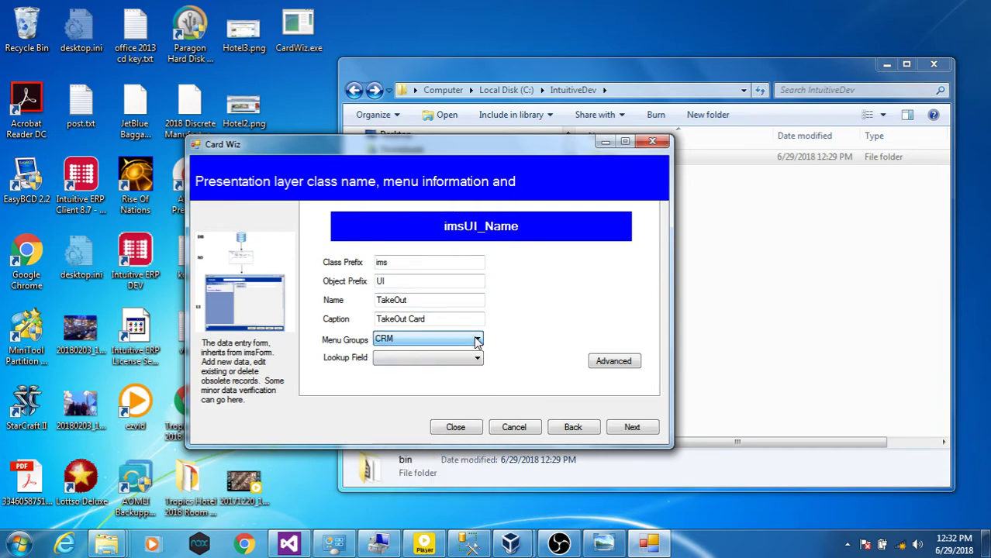
{"action": "left_click", "coordinate": [477, 359]}
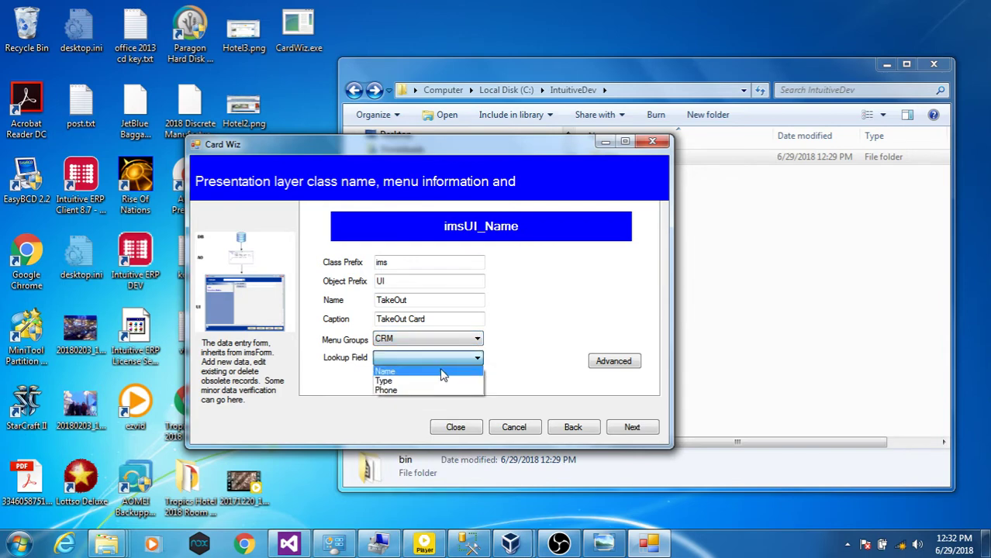
{"action": "left_click", "coordinate": [443, 375]}
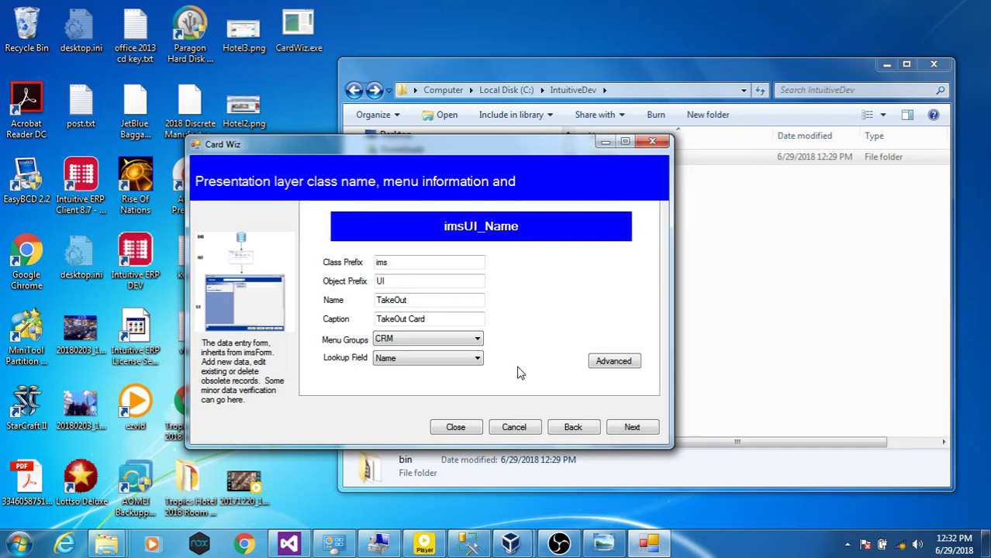
- In the layout editor, move the Phone marker, label and entry box beside Type, then accept
{"action": "left_click", "coordinate": [612, 362]}
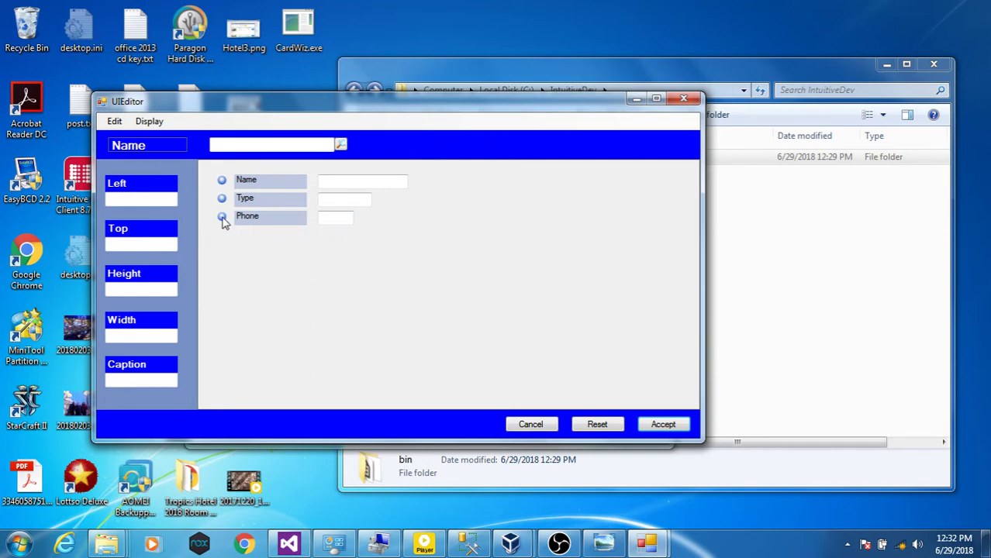
{"action": "left_click_drag", "start_coordinate": [224, 220], "coordinate": [403, 202]}
{"action": "left_click_drag", "start_coordinate": [301, 222], "coordinate": [471, 202]}
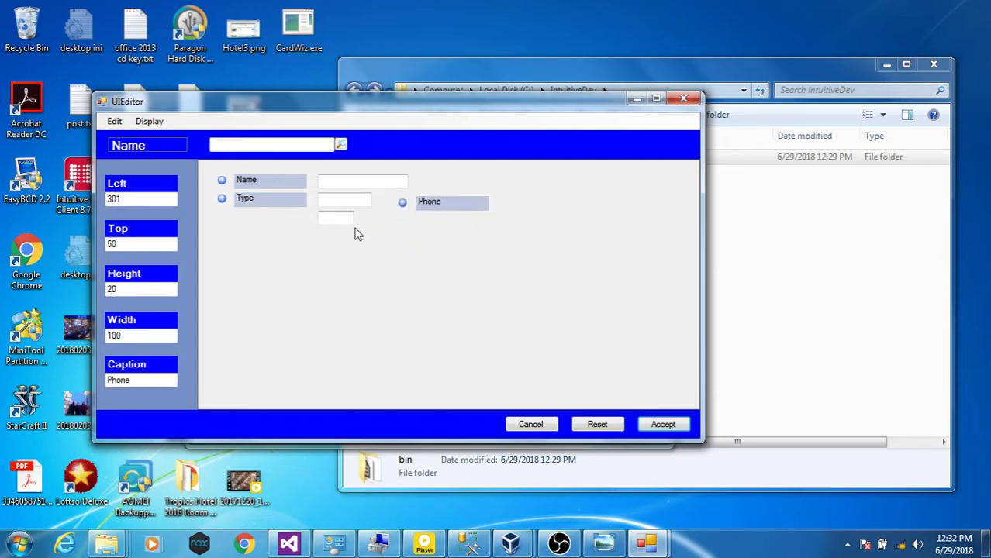
{"action": "left_click_drag", "start_coordinate": [335, 218], "coordinate": [521, 204]}
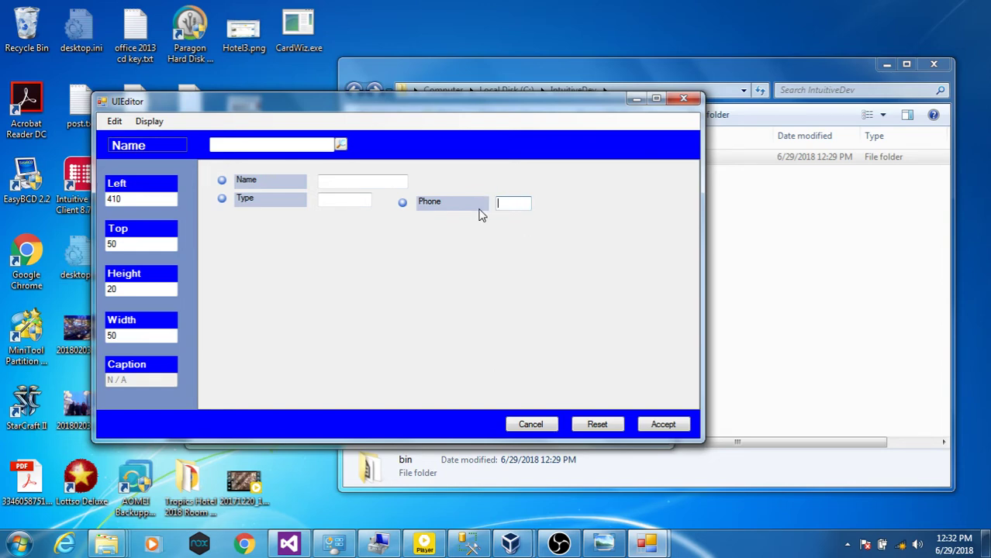
{"action": "left_click", "coordinate": [663, 425]}
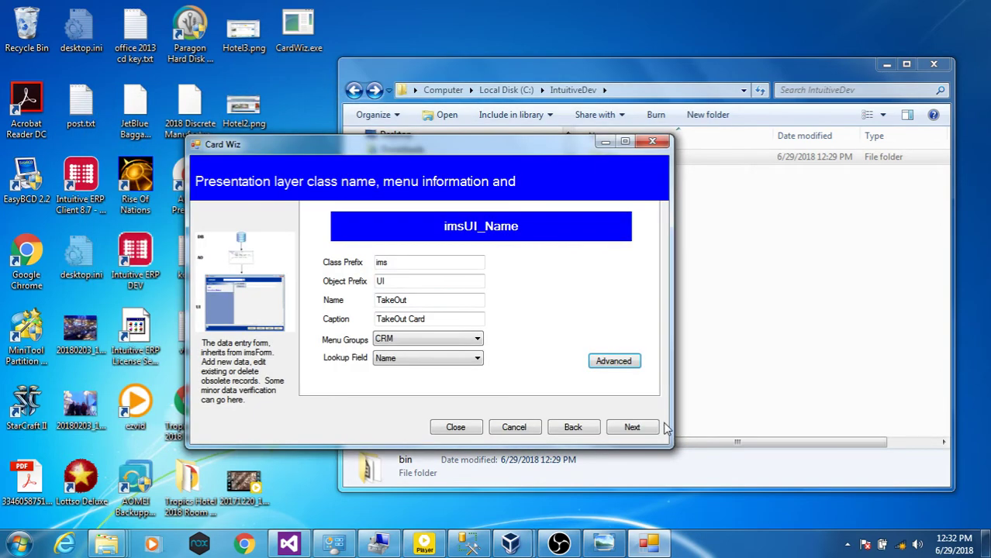
- Display Name, Type and Phone in the find box, captioning Name as Restaurant
{"action": "left_click", "coordinate": [641, 434]}
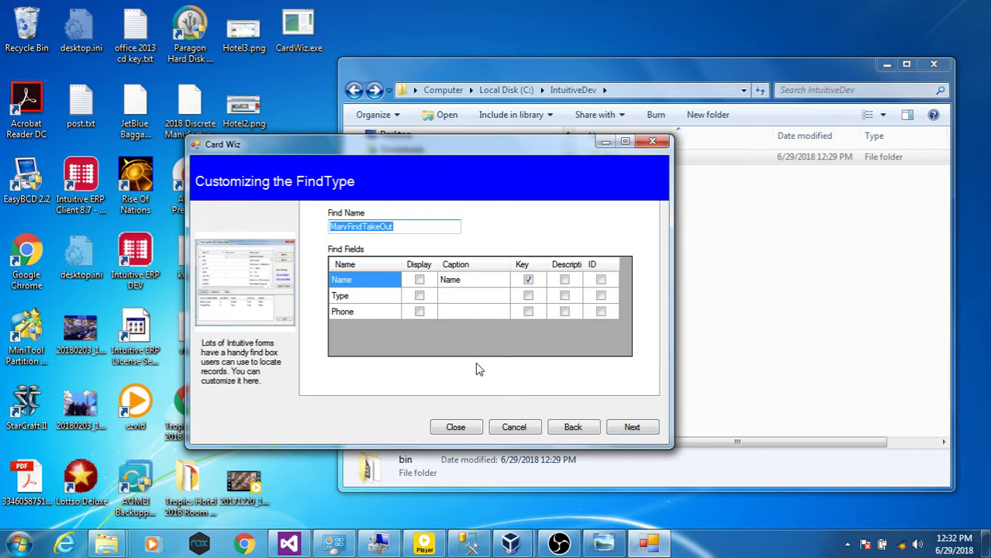
{"action": "left_click", "coordinate": [418, 279]}
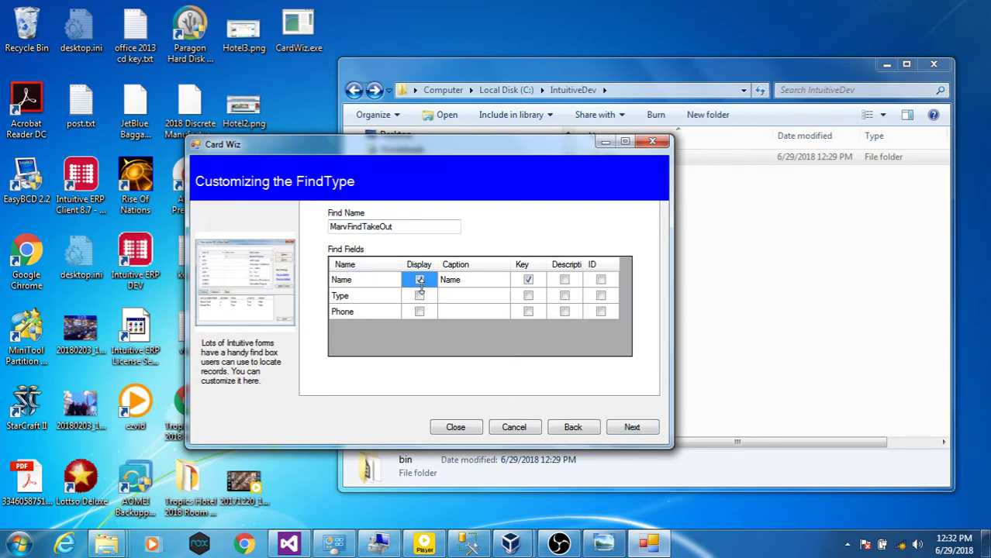
{"action": "left_click", "coordinate": [419, 295]}
{"action": "left_click", "coordinate": [419, 311]}
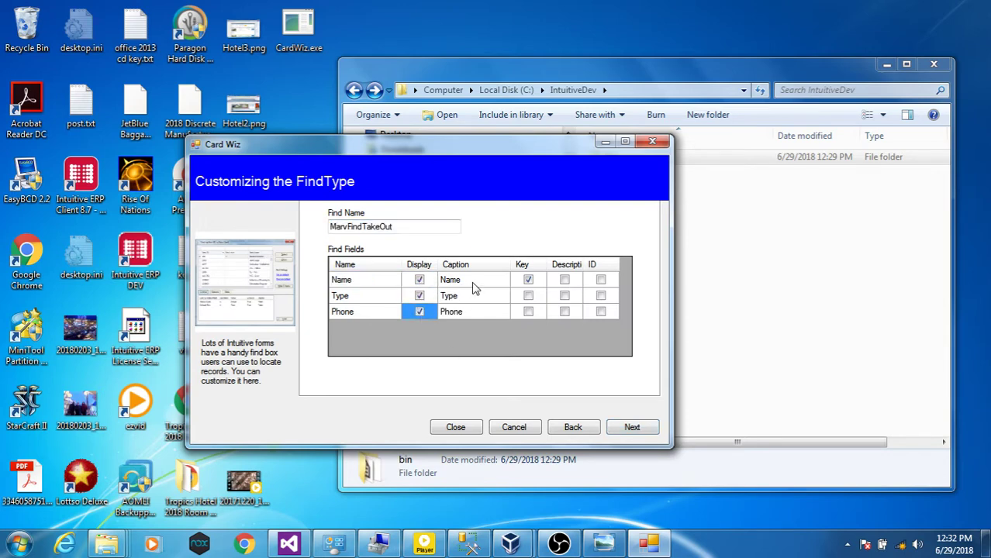
{"action": "left_click", "coordinate": [475, 285]}
{"action": "type", "text": "Restaurant"}
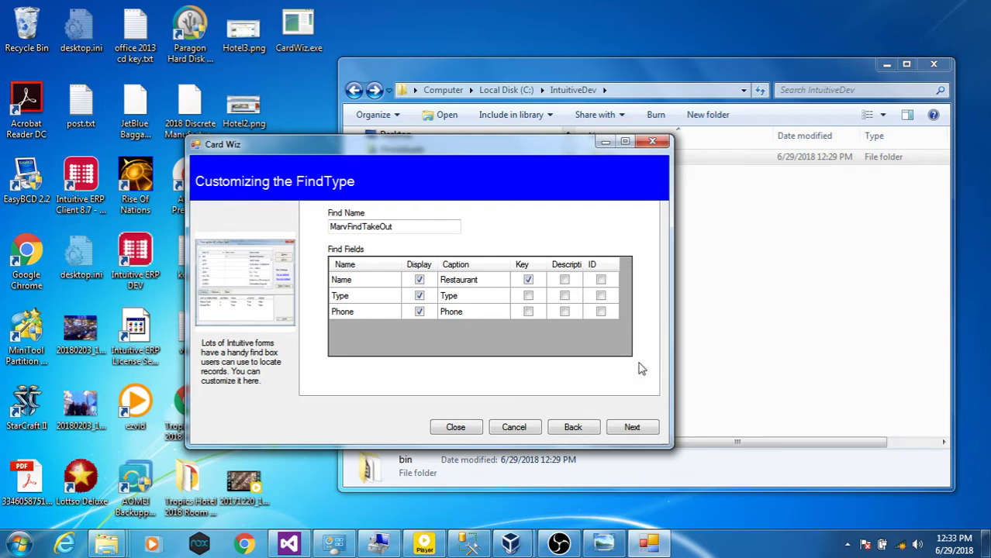
- Grant the SystemAdmins security group access to the TakeOut menu entry
{"action": "left_click", "coordinate": [636, 431]}
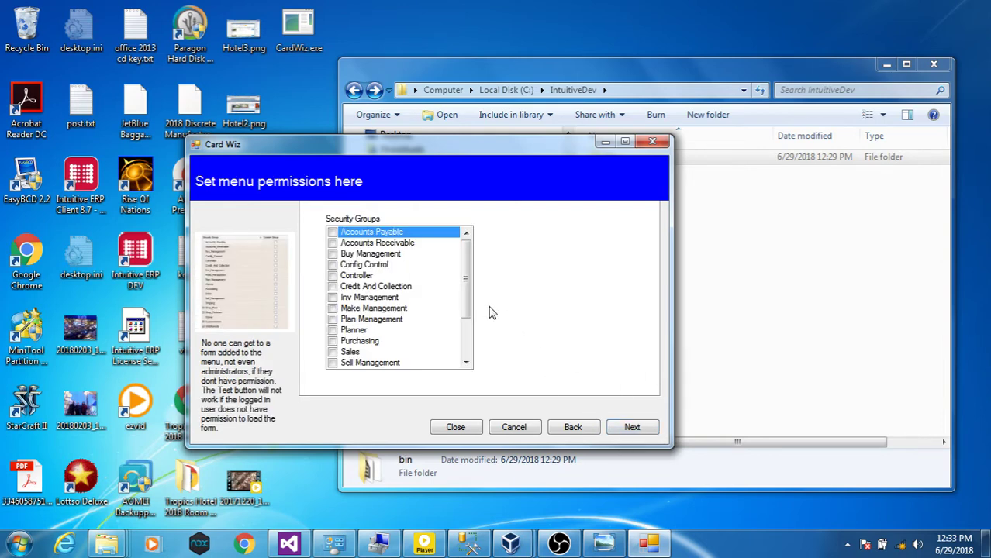
{"action": "left_click_drag", "start_coordinate": [469, 290], "coordinate": [468, 329]}
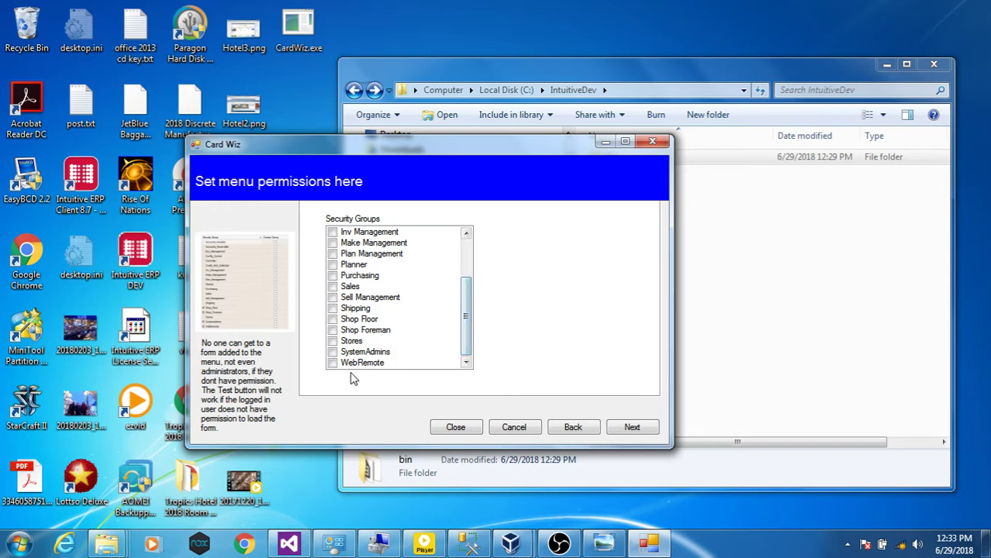
{"action": "left_click", "coordinate": [333, 352]}
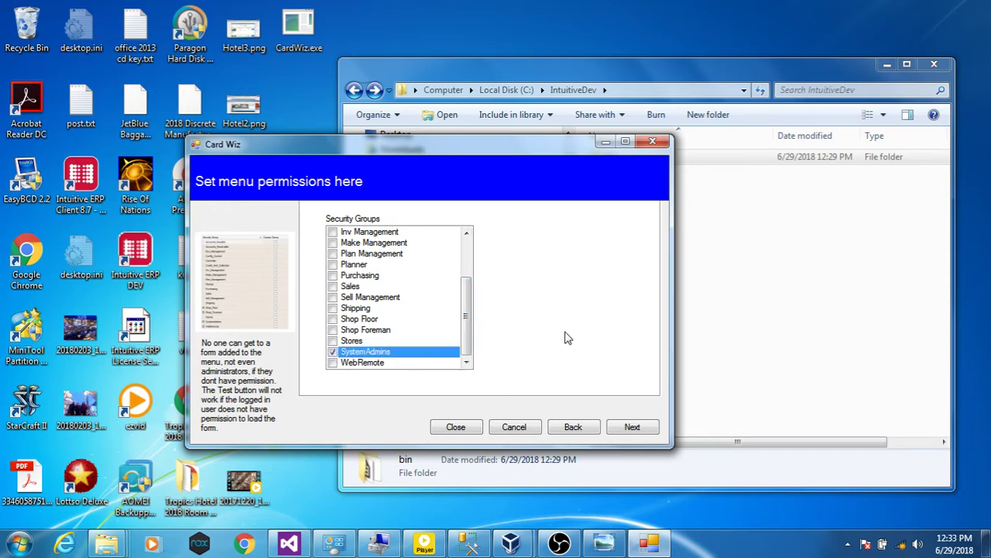
- Build all outputs into C:\IntuitiveDev, generating the TakeOut solutions and SQL scripts
{"action": "left_click", "coordinate": [627, 429]}
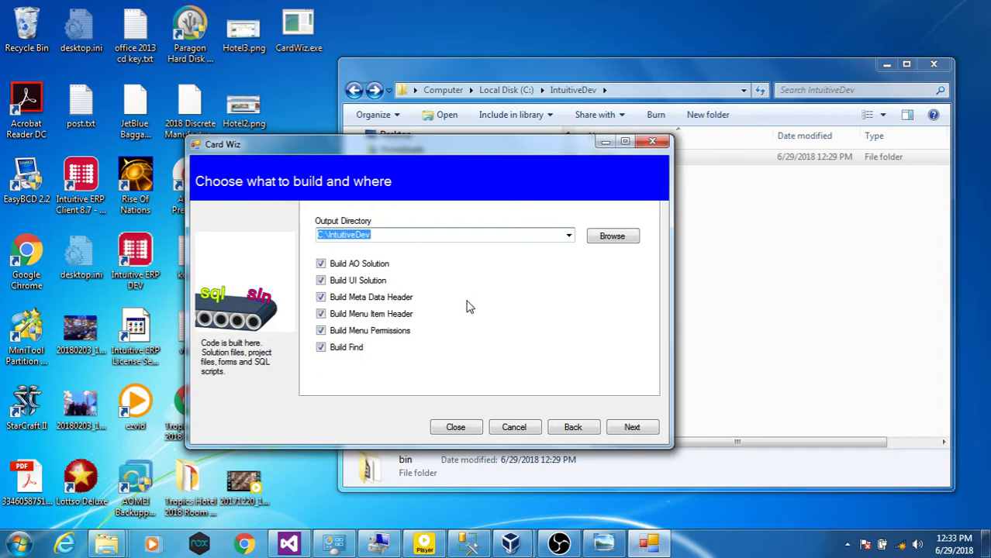
{"action": "left_click", "coordinate": [377, 236]}
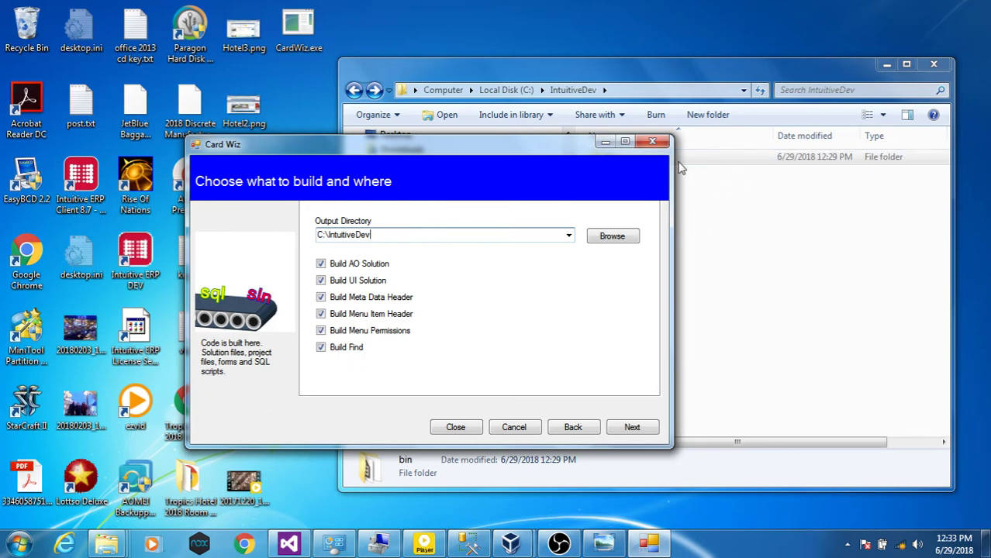
{"action": "left_click", "coordinate": [625, 426]}
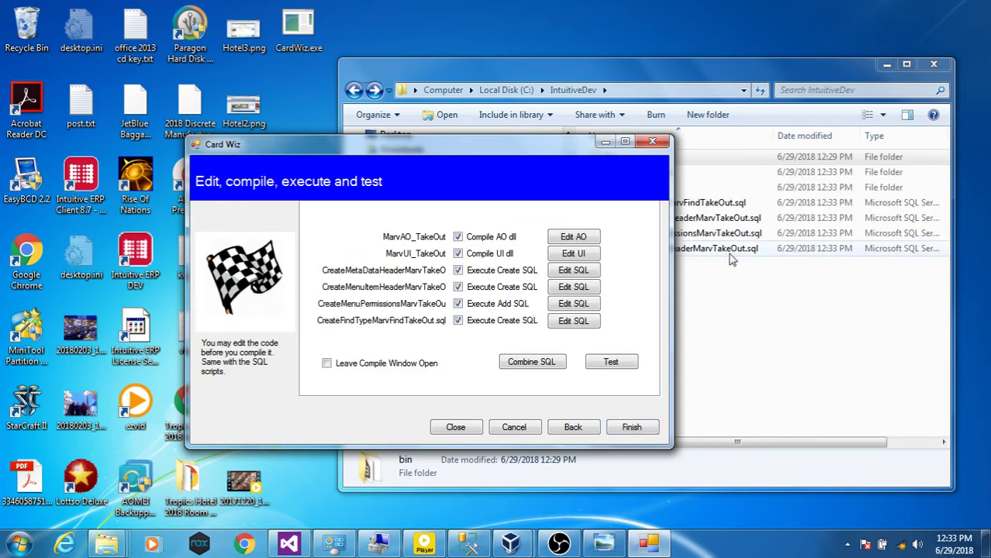
{"action": "left_click", "coordinate": [707, 81]}
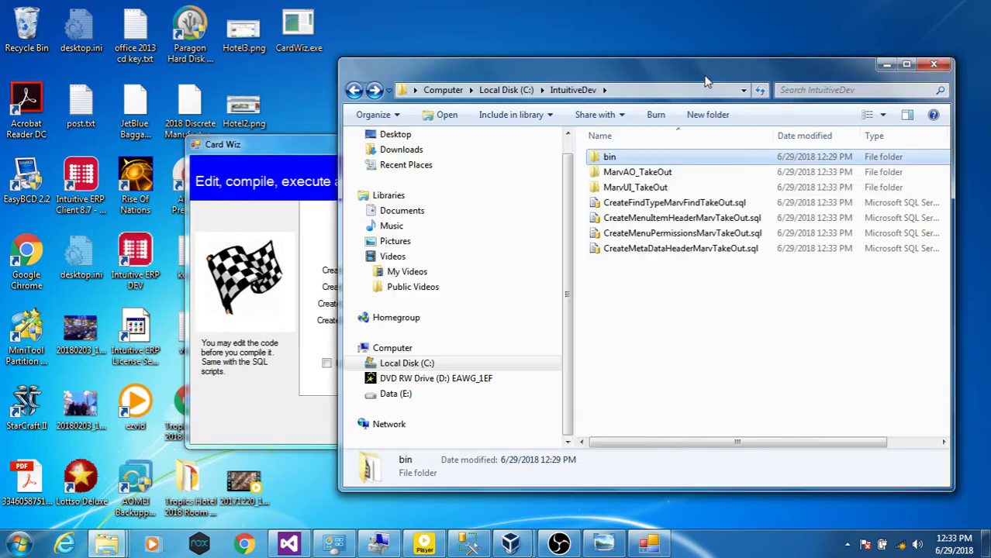
{"action": "double_click", "coordinate": [630, 172]}
{"action": "key", "text": "BackSpace"}
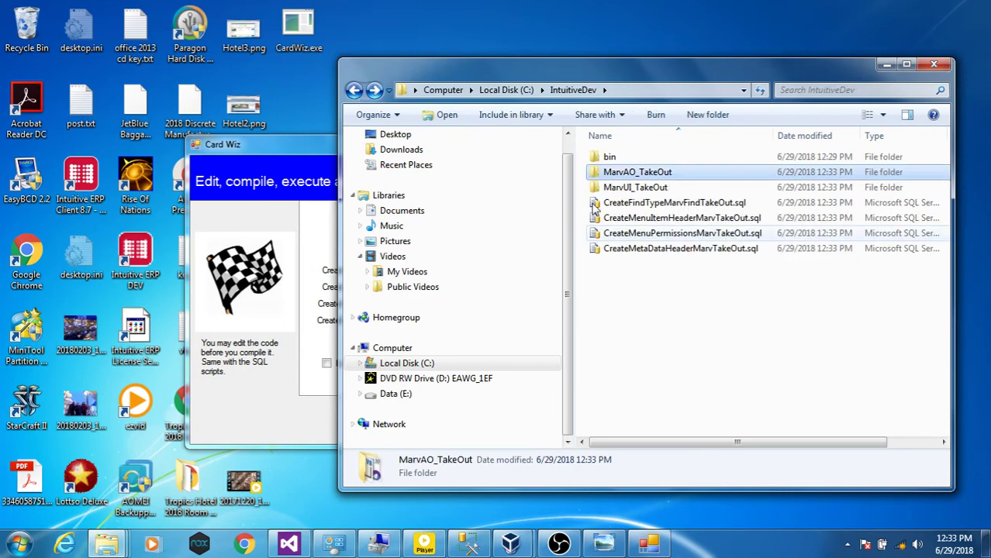
{"action": "double_click", "coordinate": [663, 220]}
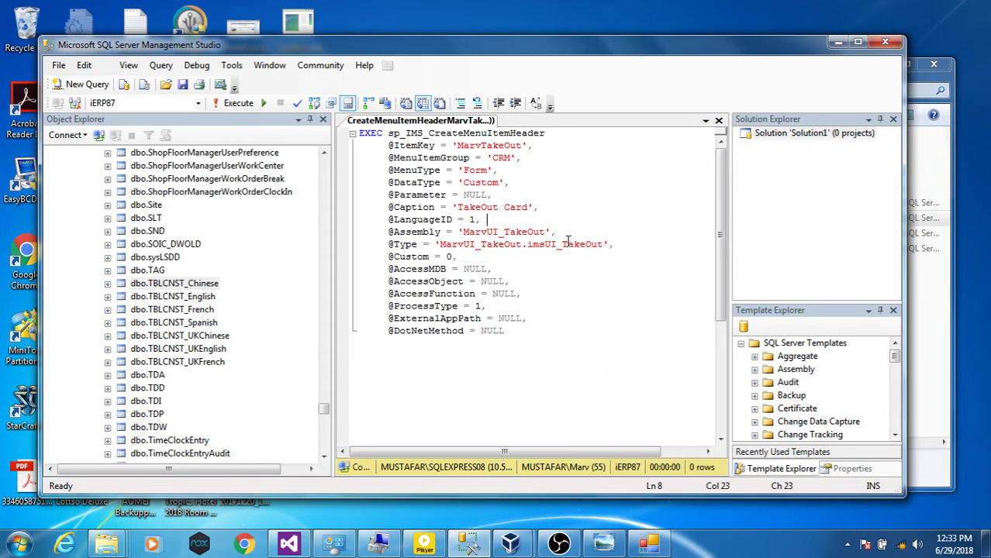
{"action": "left_click_drag", "start_coordinate": [541, 232], "coordinate": [498, 232]}
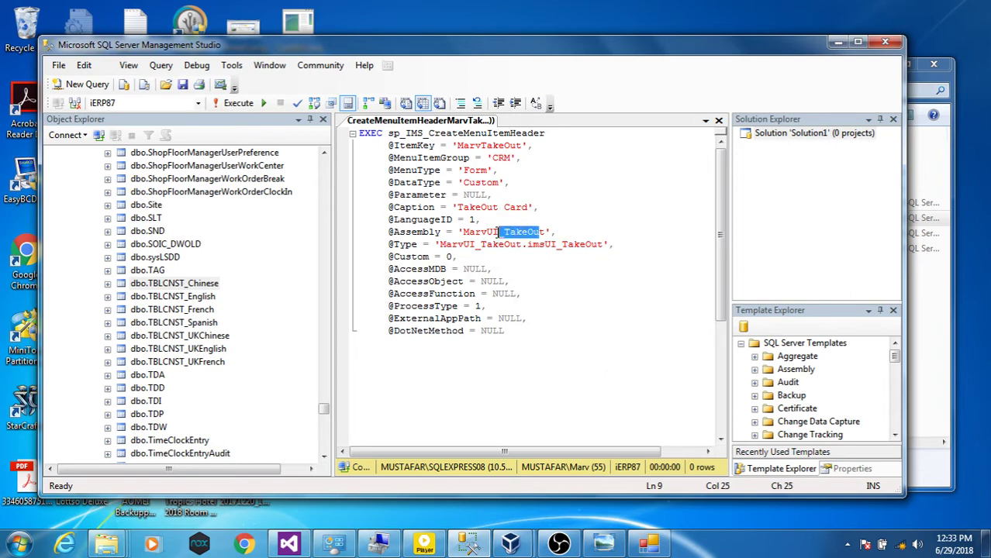
{"action": "left_click", "coordinate": [831, 42]}
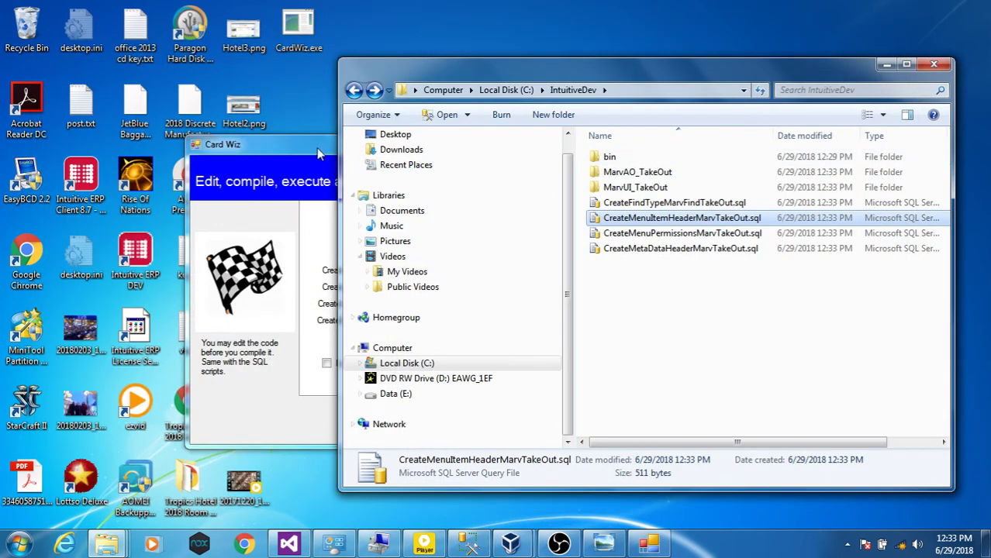
{"action": "left_click", "coordinate": [318, 150]}
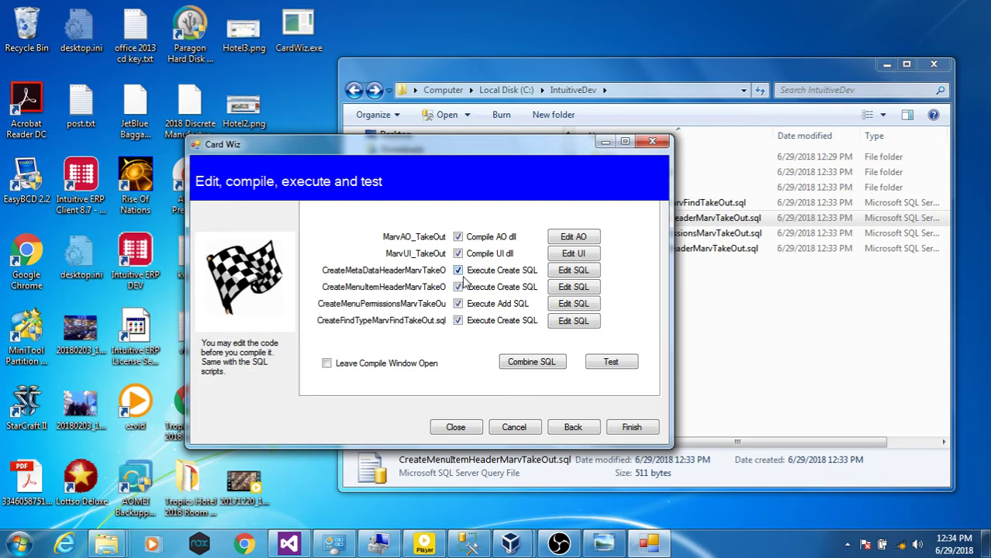
- Review TakeOut.vb in Visual Studio and the CreateMenuItemHeaderMarvTakeOut script, minimizing each afterward
{"action": "left_click", "coordinate": [575, 241]}
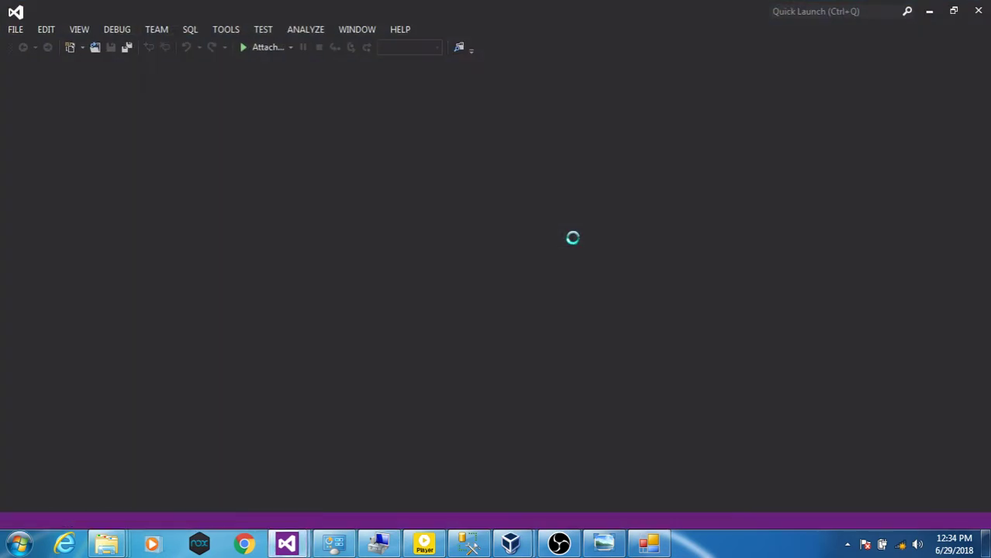
{"action": "double_click", "coordinate": [900, 138]}
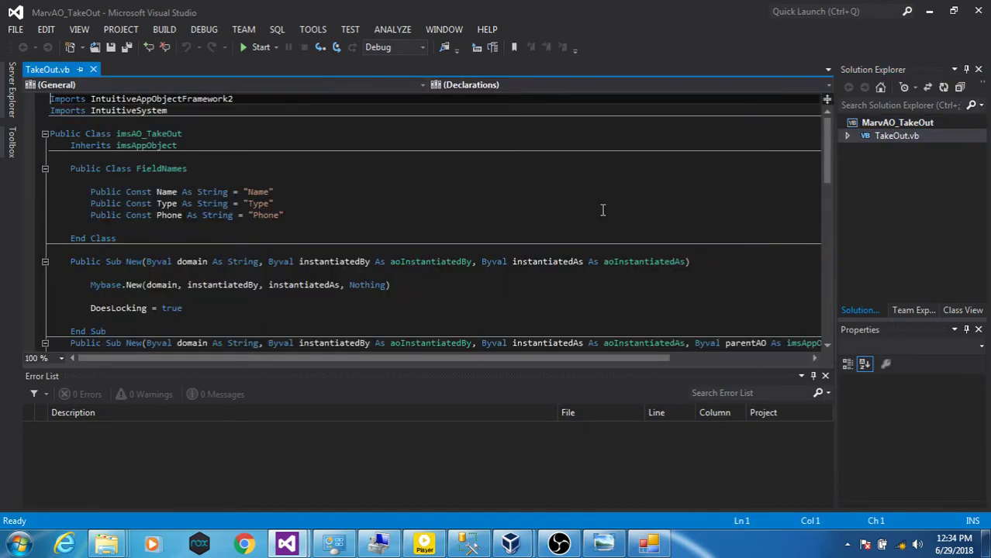
{"action": "left_click", "coordinate": [929, 11]}
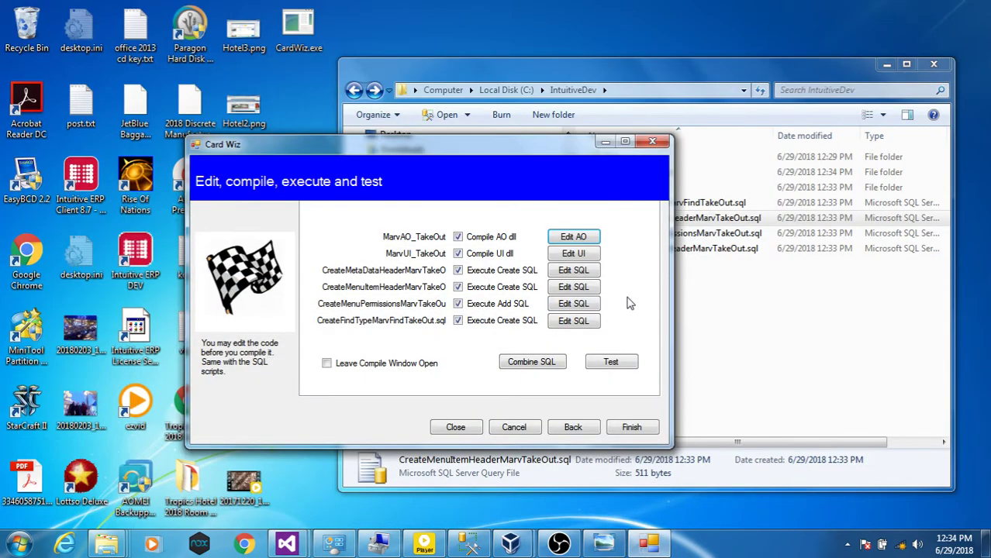
{"action": "left_click", "coordinate": [573, 287]}
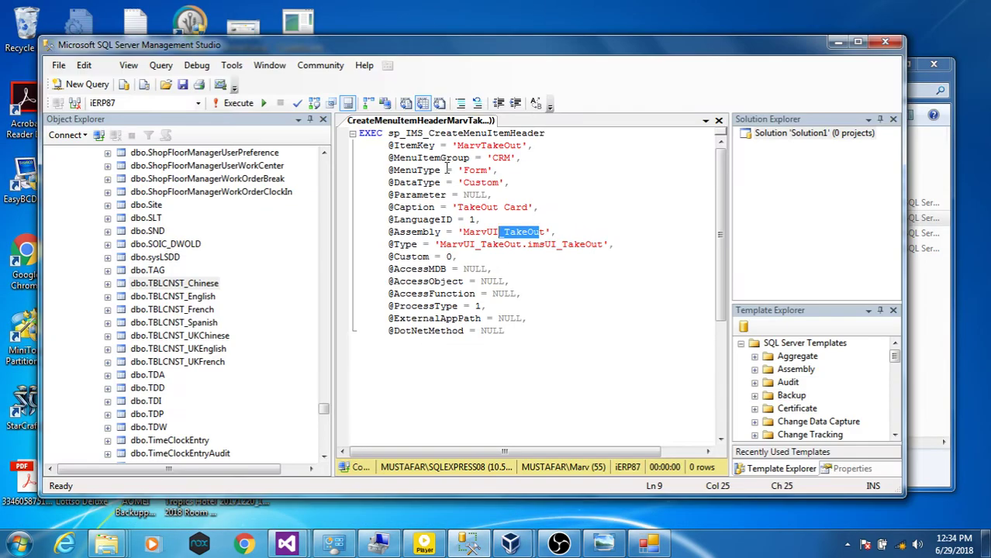
{"action": "left_click", "coordinate": [837, 43]}
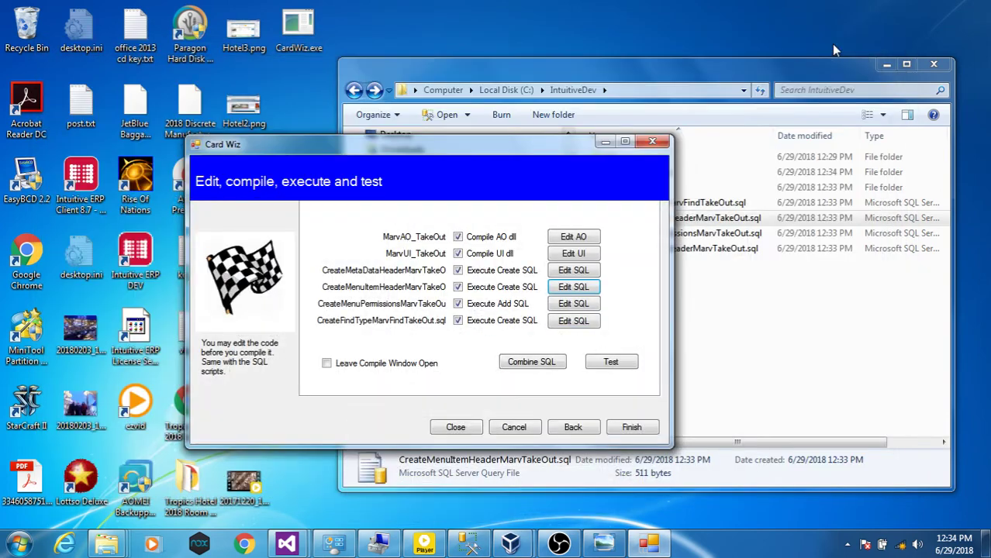
- Build the TakeOut card, then rebuild it with Leave Compile Window Open ticked
{"action": "left_click", "coordinate": [633, 428]}
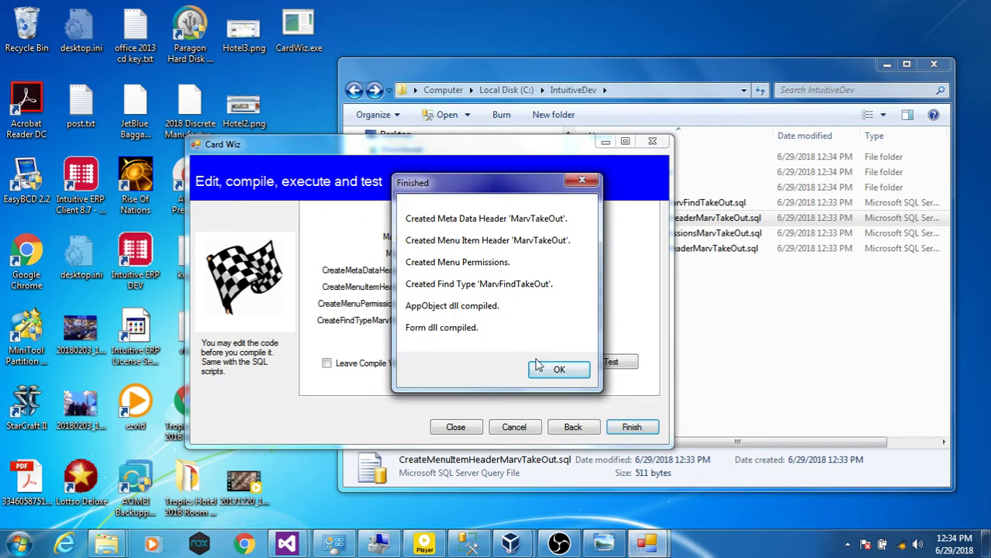
{"action": "left_click", "coordinate": [561, 370]}
{"action": "left_click", "coordinate": [328, 364]}
{"action": "left_click", "coordinate": [648, 432]}
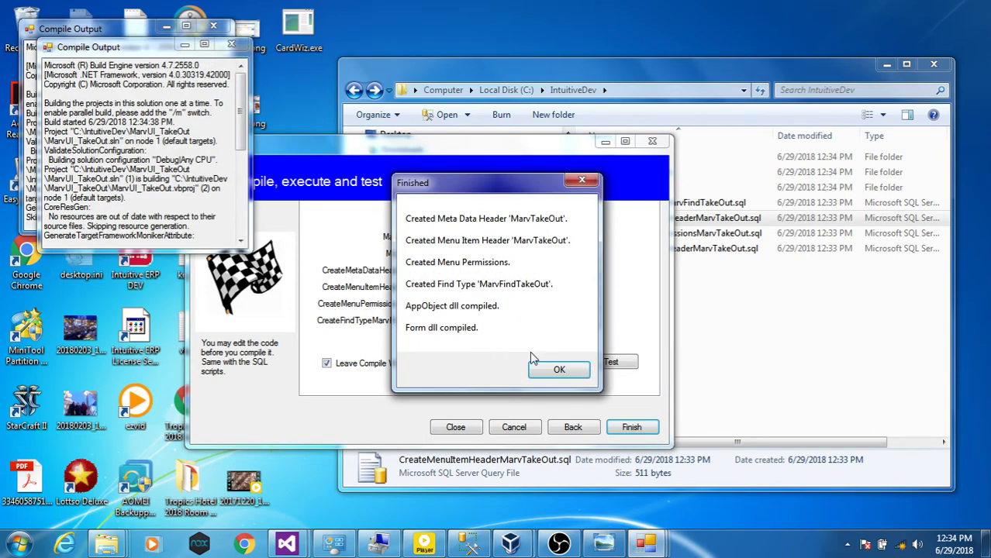
{"action": "left_click", "coordinate": [556, 369]}
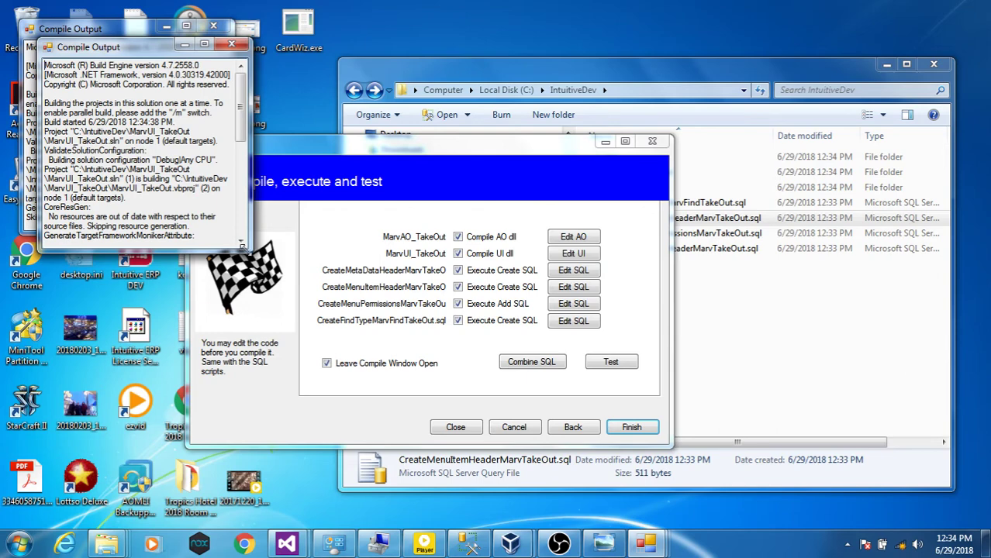
- Enlarge both compile logs to confirm 0 errors, close them, and untick the keep-open option
{"action": "left_click_drag", "start_coordinate": [246, 248], "coordinate": [515, 467]}
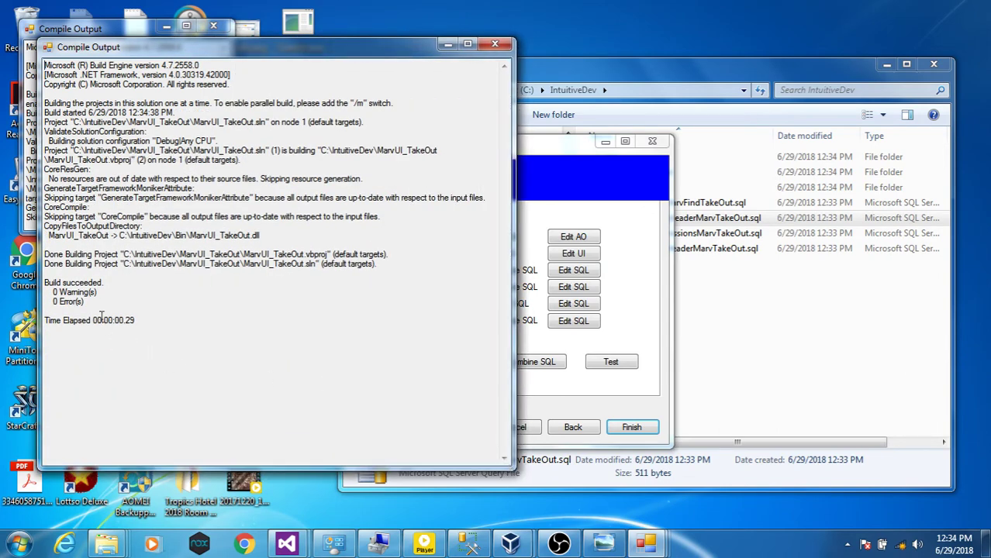
{"action": "left_click_drag", "start_coordinate": [100, 311], "coordinate": [42, 307]}
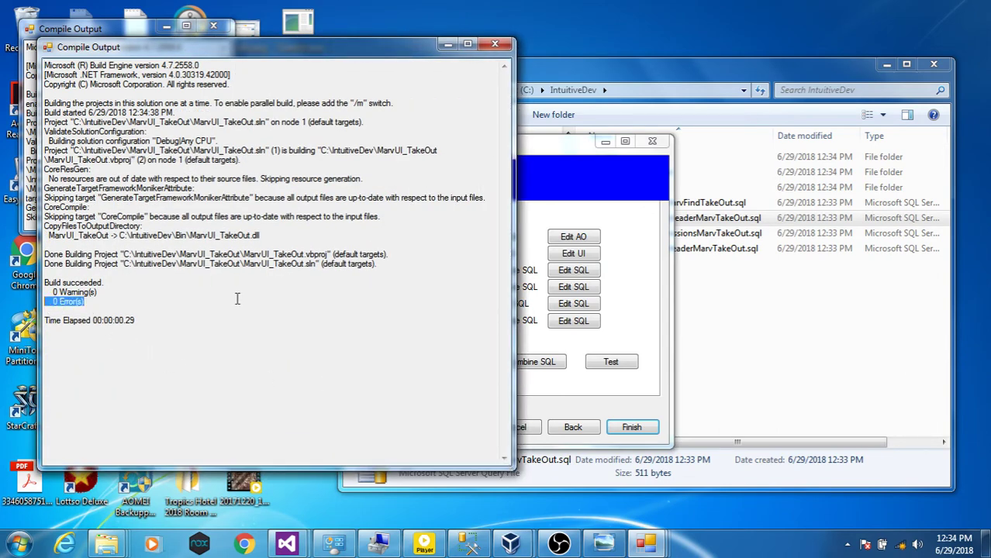
{"action": "left_click", "coordinate": [494, 43]}
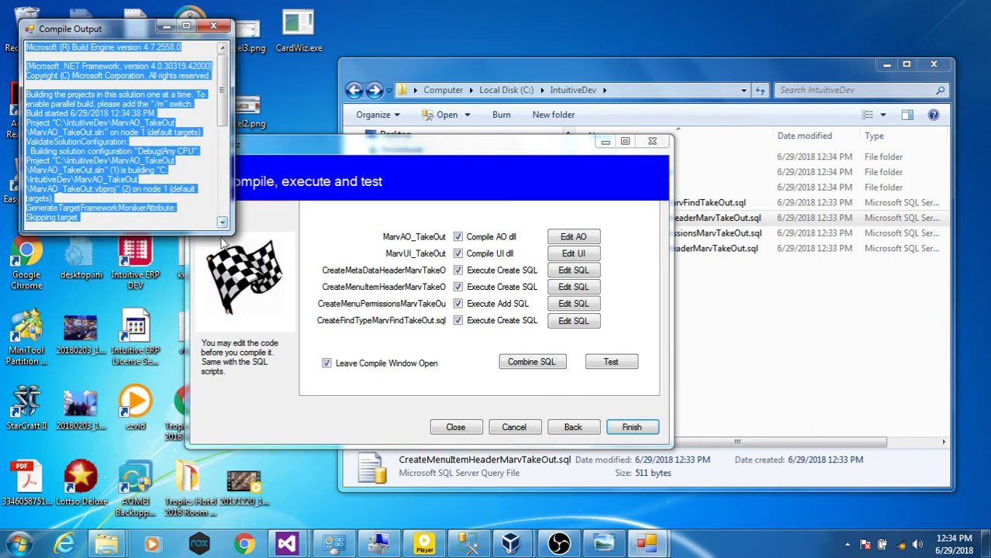
{"action": "left_click", "coordinate": [210, 209]}
{"action": "left_click_drag", "start_coordinate": [225, 232], "coordinate": [443, 450]}
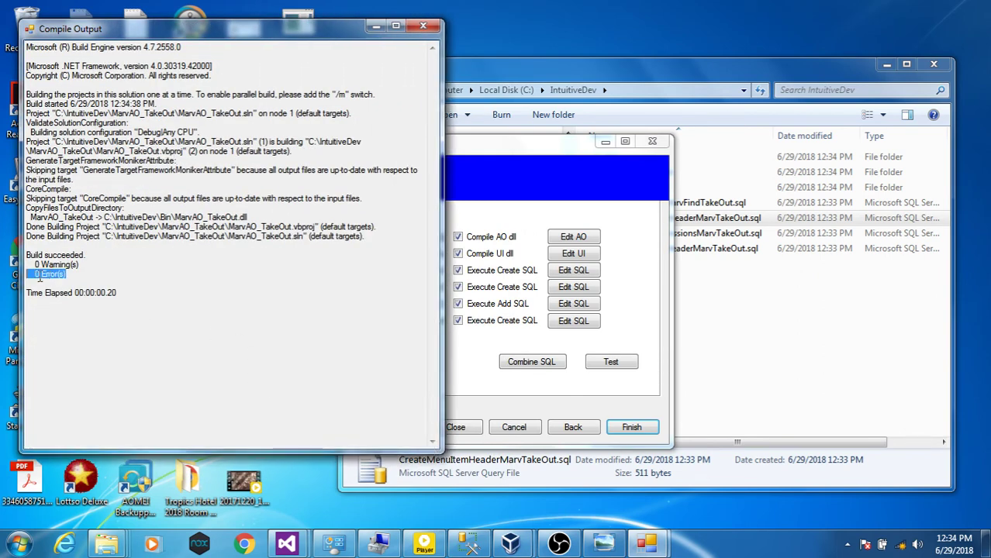
{"action": "left_click", "coordinate": [423, 26]}
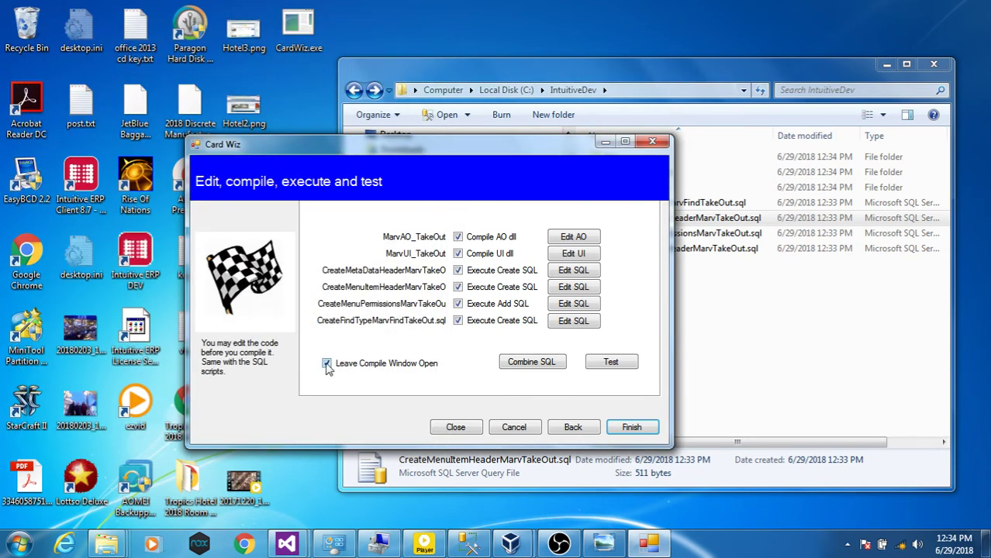
{"action": "left_click", "coordinate": [327, 364]}
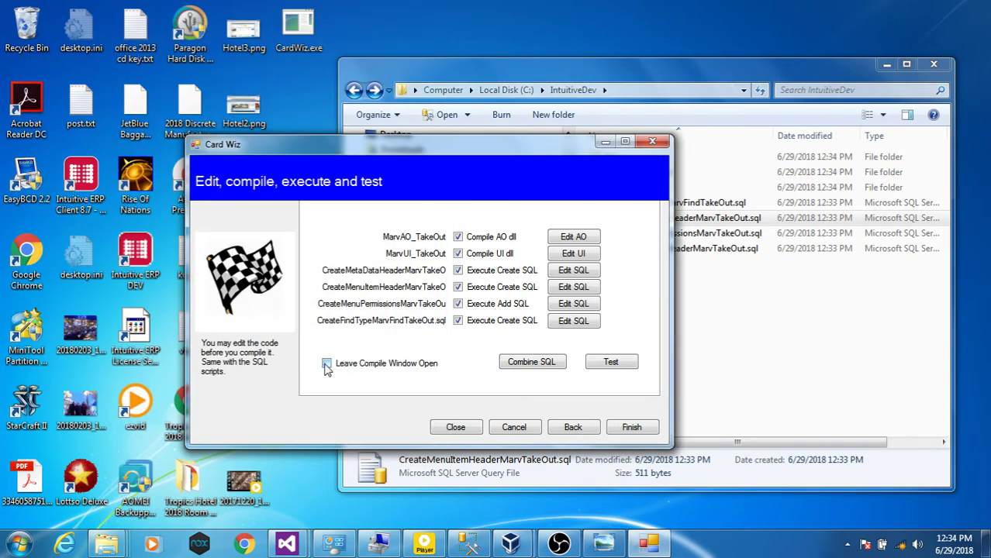
- Launch the test in Intuitive ERP and create a new TakeOut record named Crossroads
{"action": "left_click", "coordinate": [611, 370]}
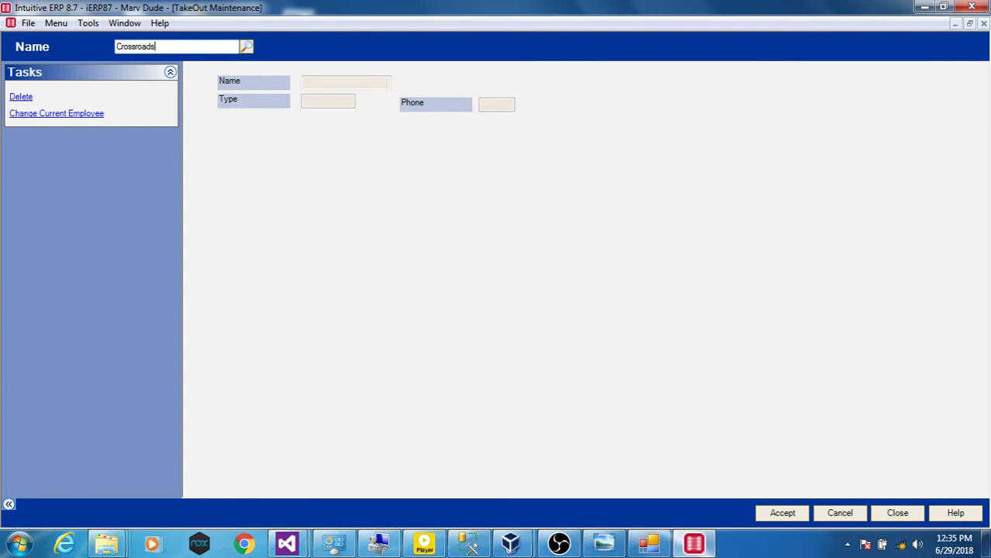
{"action": "key", "text": "Return"}
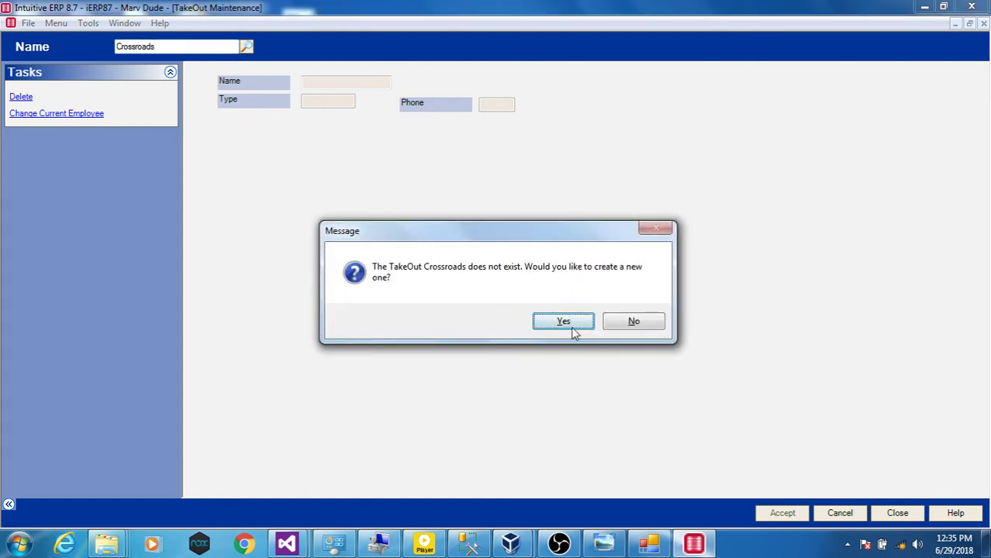
{"action": "left_click", "coordinate": [566, 321]}
{"action": "left_click", "coordinate": [335, 104]}
- Give Crossroads type PizzA and a phone number, save it, and close Intuitive ERP
{"action": "type", "text": "Pizz"}
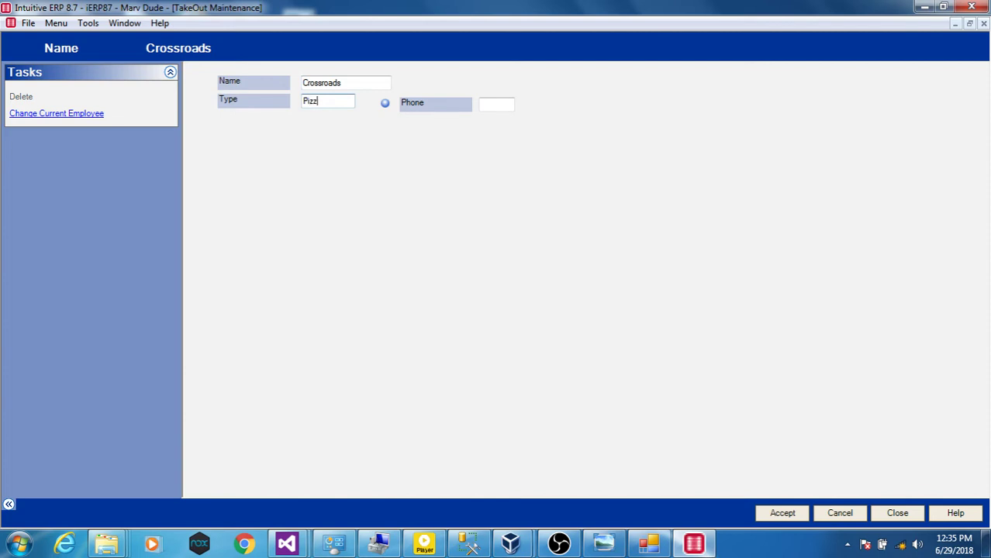
{"action": "key", "text": "Tab"}
{"action": "type", "text": "Q"}
{"action": "key", "text": "shift+Tab"}
{"action": "key", "text": "End"}
{"action": "type", "text": "A"}
{"action": "key", "text": "Tab"}
{"action": "type", "text": "1234567890"}
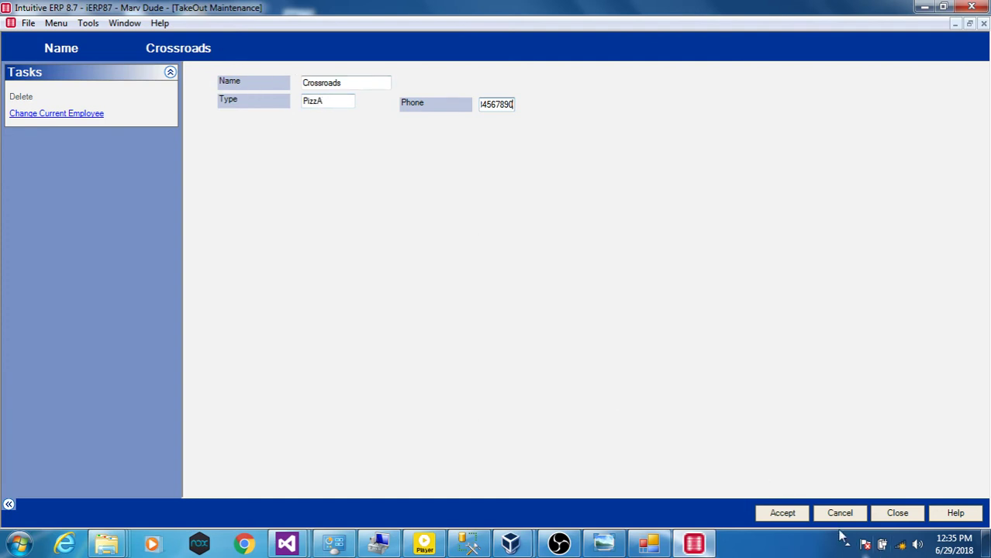
{"action": "left_click", "coordinate": [783, 514]}
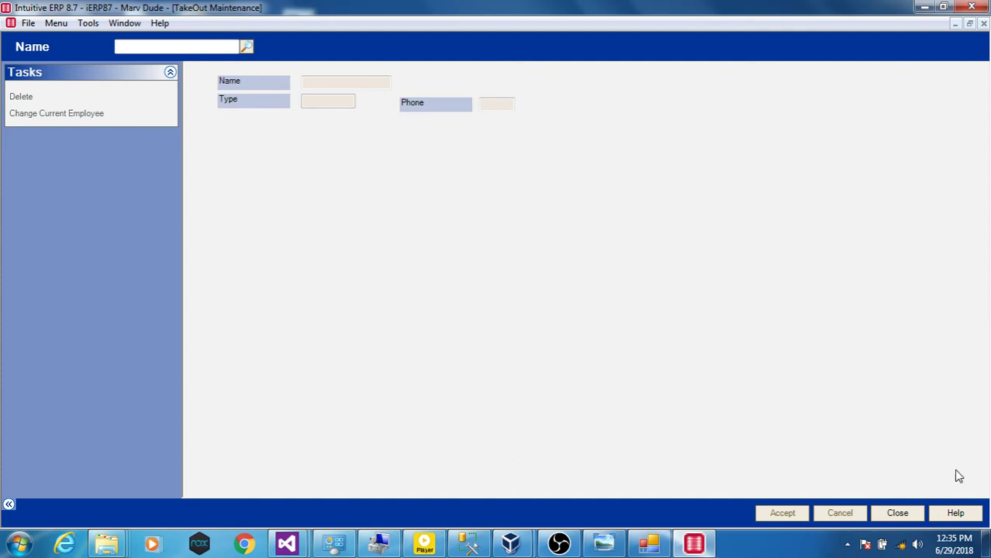
{"action": "left_click", "coordinate": [976, 8]}
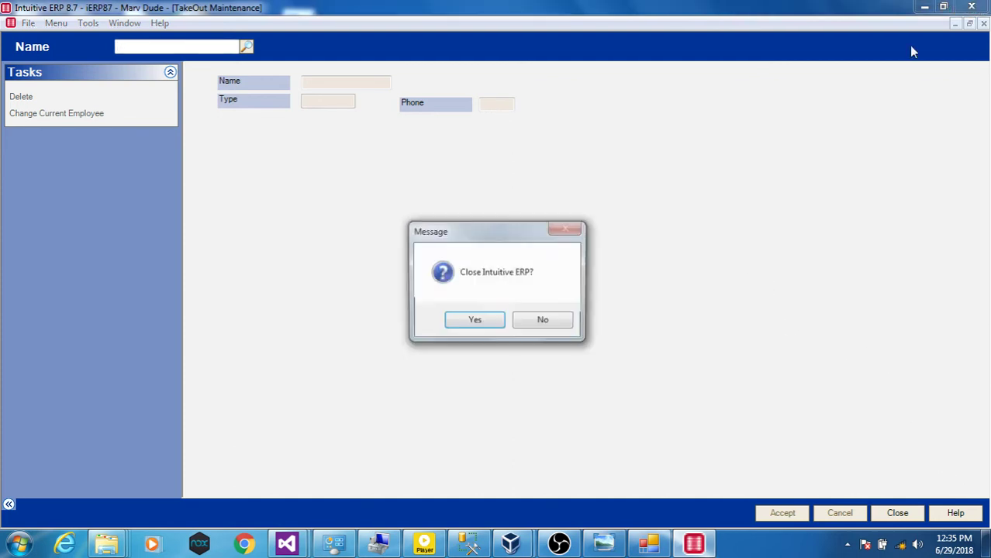
{"action": "left_click", "coordinate": [472, 321]}
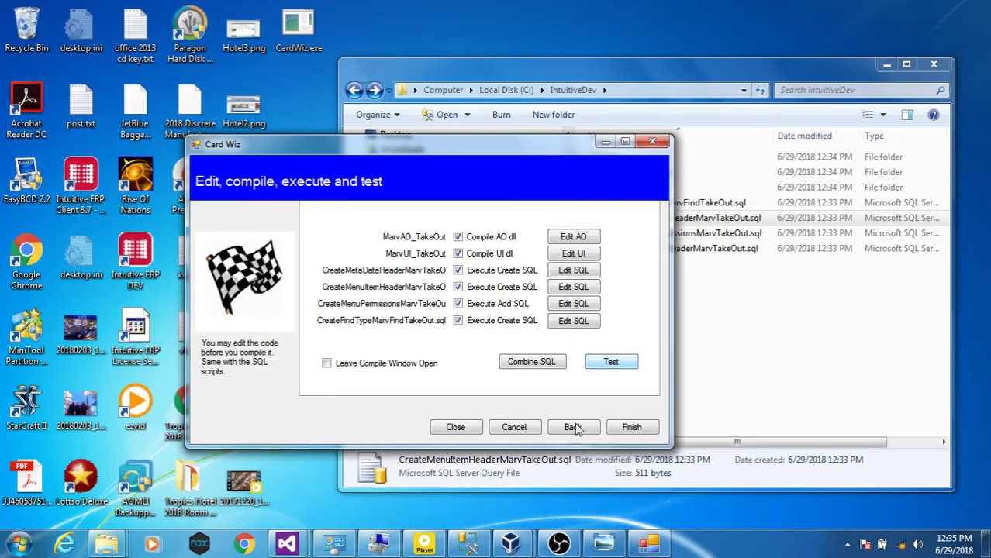
- Return to the presentation layer's layout editor and change the Phone textbox width from 50 to 100
{"action": "left_click", "coordinate": [578, 429]}
{"action": "left_click", "coordinate": [579, 429]}
{"action": "left_click", "coordinate": [580, 431]}
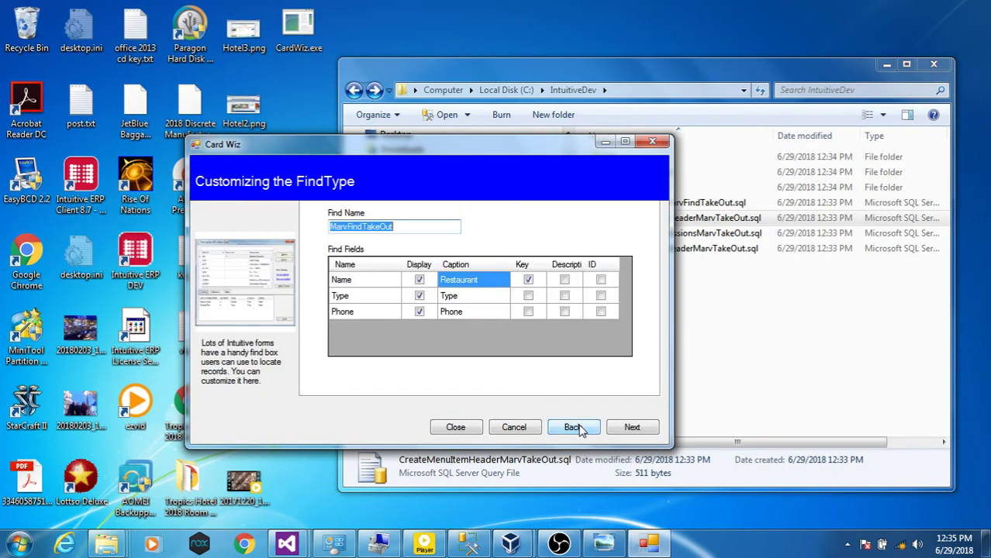
{"action": "left_click", "coordinate": [580, 430]}
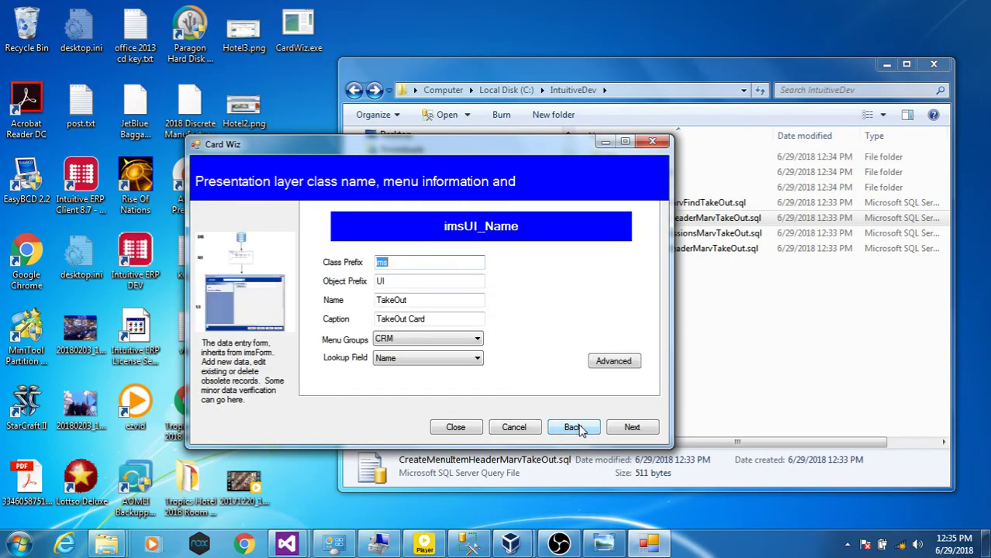
{"action": "left_click", "coordinate": [620, 361]}
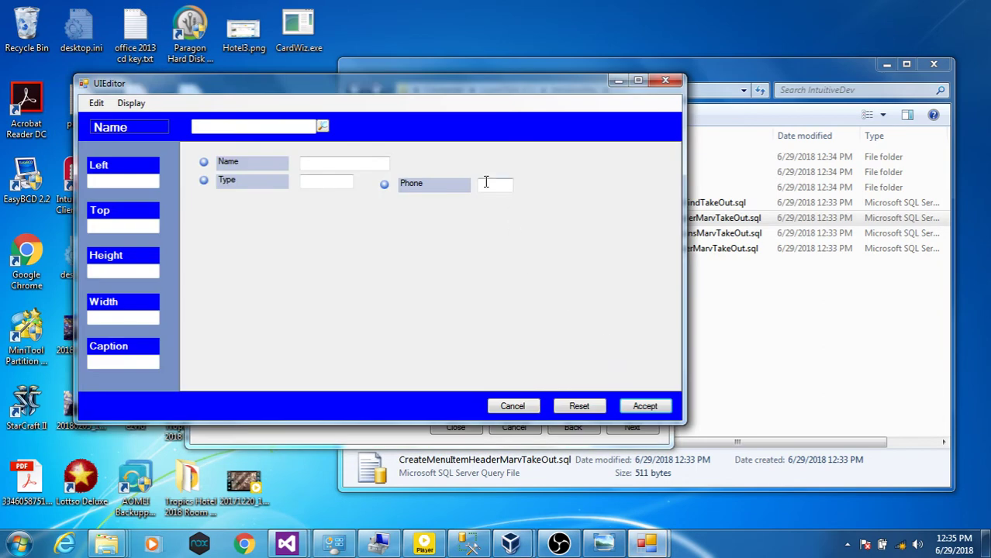
{"action": "left_click", "coordinate": [485, 182]}
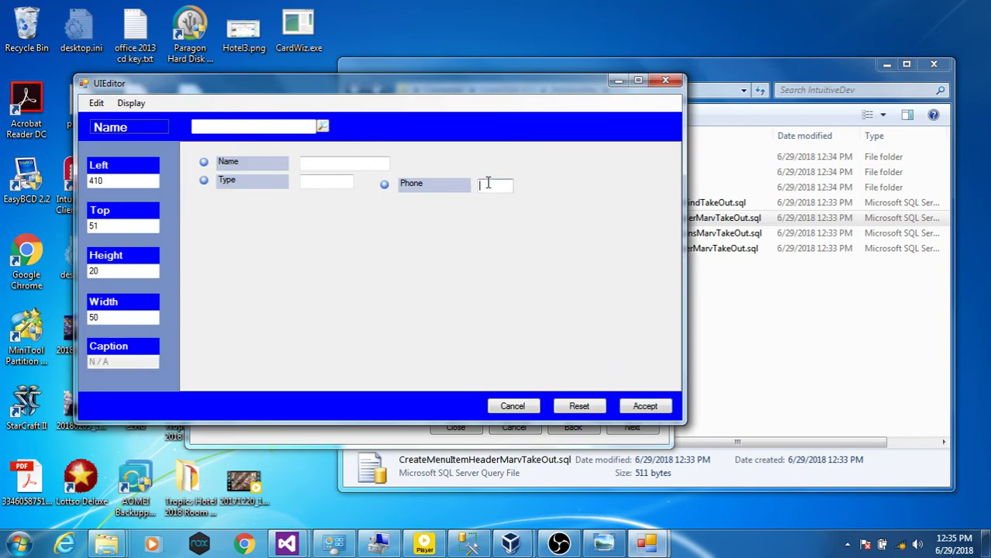
{"action": "left_click", "coordinate": [93, 318]}
{"action": "type", "text": "100"}
{"action": "left_click", "coordinate": [657, 406]}
{"action": "left_click", "coordinate": [632, 427]}
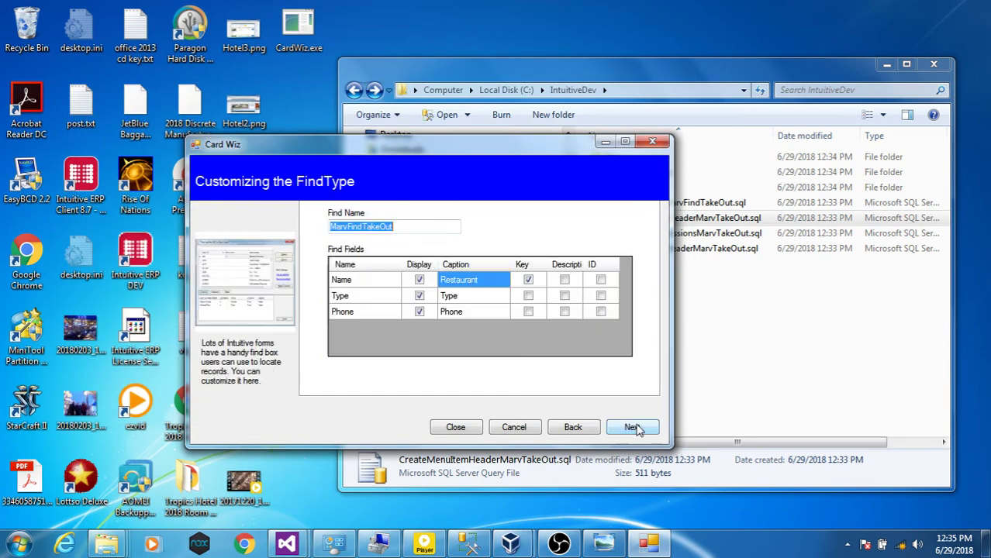
- Advance to the last wizard page and rebuild the TakeOut card with the 100-wide Phone box
{"action": "left_click", "coordinate": [633, 427]}
{"action": "left_click", "coordinate": [634, 428]}
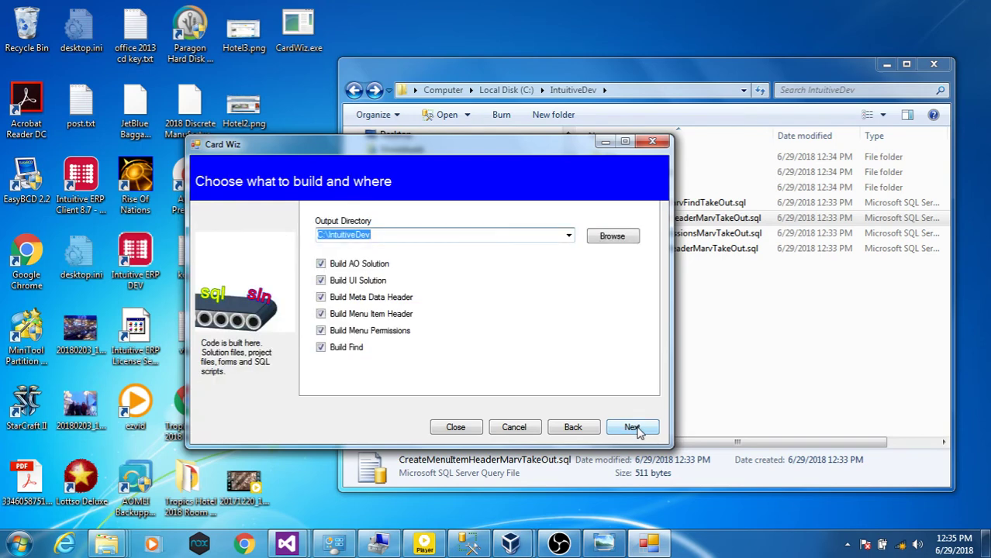
{"action": "left_click", "coordinate": [637, 431]}
{"action": "left_click", "coordinate": [632, 429]}
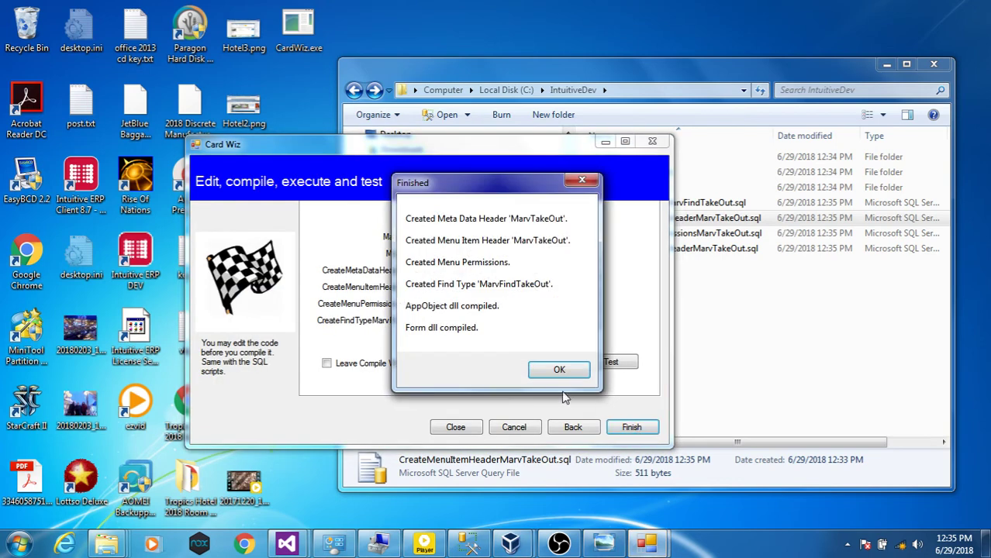
{"action": "left_click", "coordinate": [558, 370]}
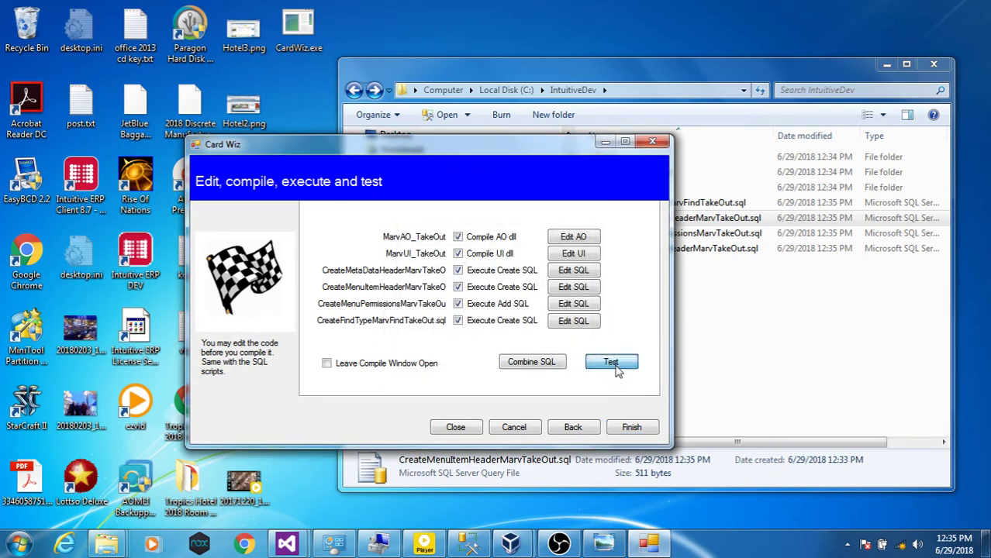
- Launch the test in Intuitive ERP and create a new TakeOut record named China House
{"action": "left_click", "coordinate": [612, 365]}
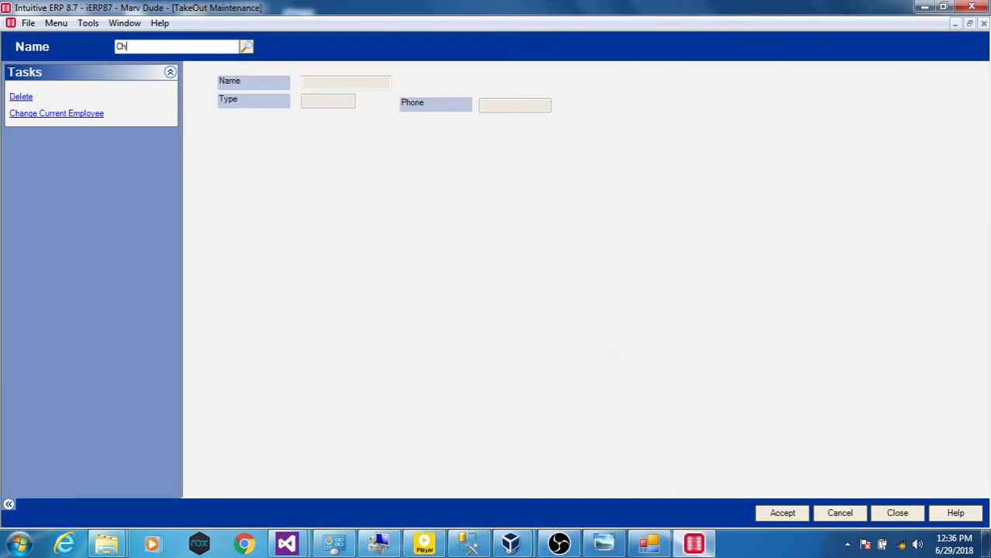
{"action": "type", "text": "China House"}
{"action": "key", "text": "Return"}
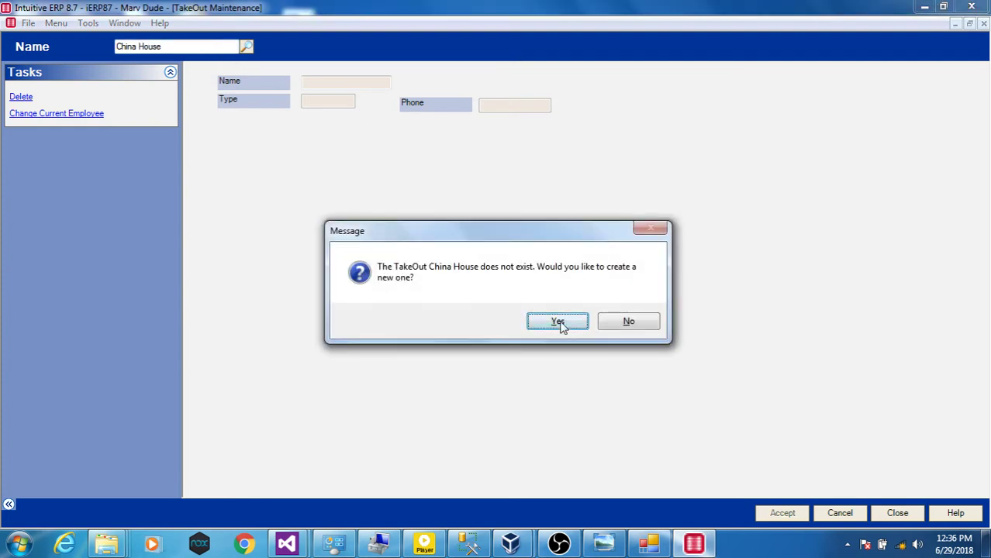
{"action": "left_click", "coordinate": [558, 322]}
- Set type Chinesse and a phone, save, check the Find list, and close ERP
{"action": "type", "text": "Chinesse"}
{"action": "left_click", "coordinate": [515, 104]}
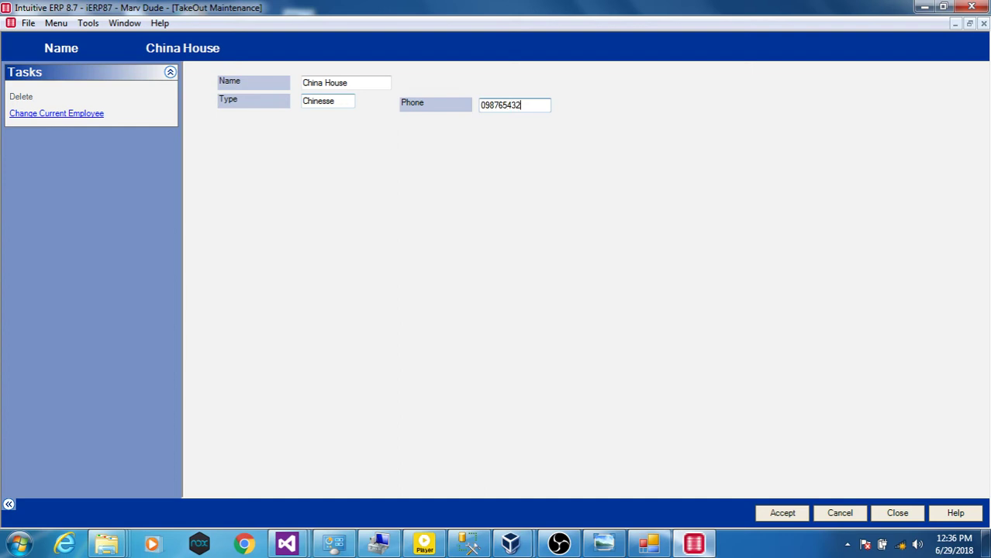
{"action": "left_click", "coordinate": [775, 513]}
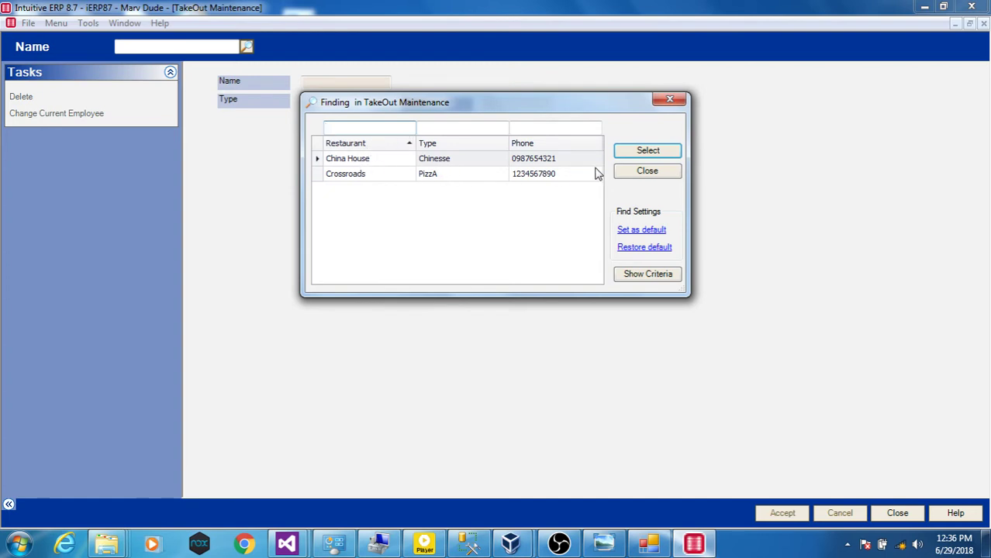
{"action": "left_click", "coordinate": [629, 174]}
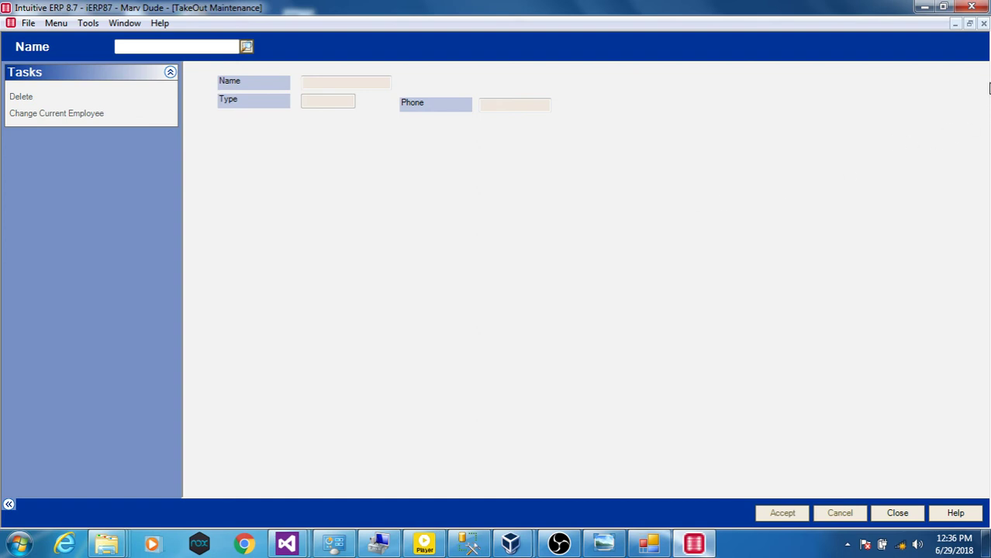
{"action": "left_click", "coordinate": [972, 7]}
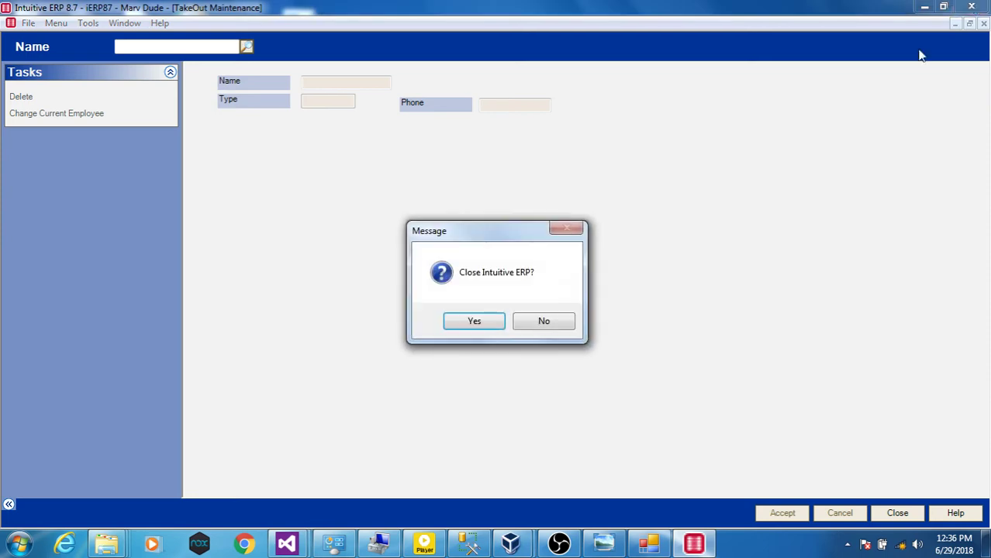
- Confirm closing ERP, return to the naming page, and switch the coding language to C#
{"action": "left_click", "coordinate": [474, 322]}
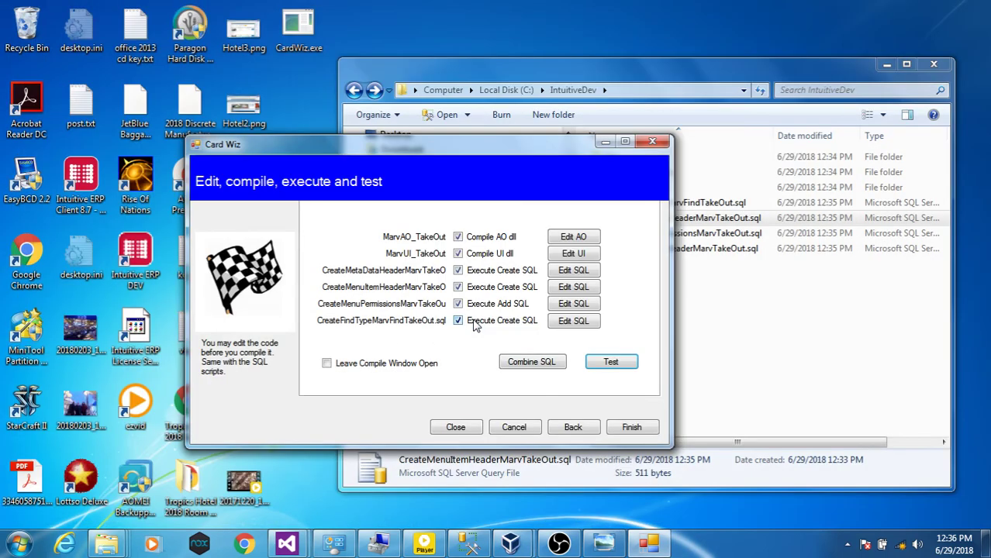
{"action": "left_click", "coordinate": [573, 427]}
{"action": "left_click", "coordinate": [573, 428]}
{"action": "left_click", "coordinate": [573, 427]}
{"action": "left_click", "coordinate": [574, 427]}
{"action": "left_click", "coordinate": [573, 428]}
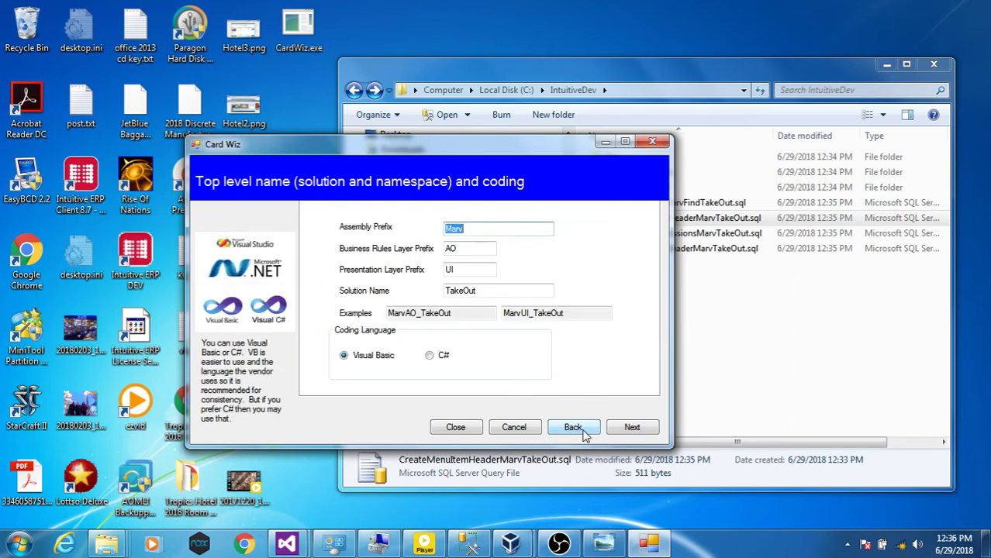
{"action": "left_click", "coordinate": [430, 356]}
- Advance through the remaining pages and build and compile the TakeOut solutions in C#
{"action": "left_click", "coordinate": [630, 427]}
{"action": "left_click", "coordinate": [630, 427]}
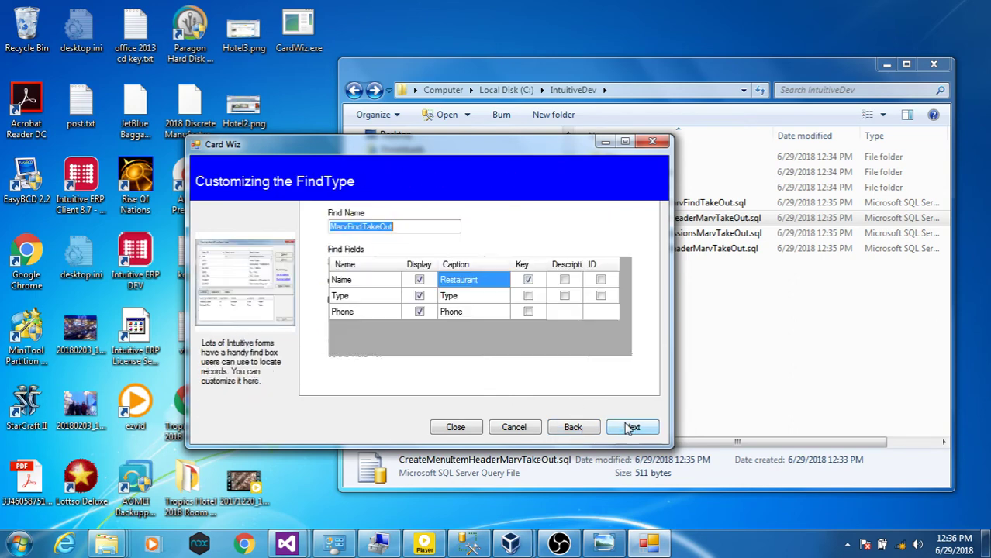
{"action": "left_click", "coordinate": [631, 427]}
{"action": "left_click", "coordinate": [630, 427]}
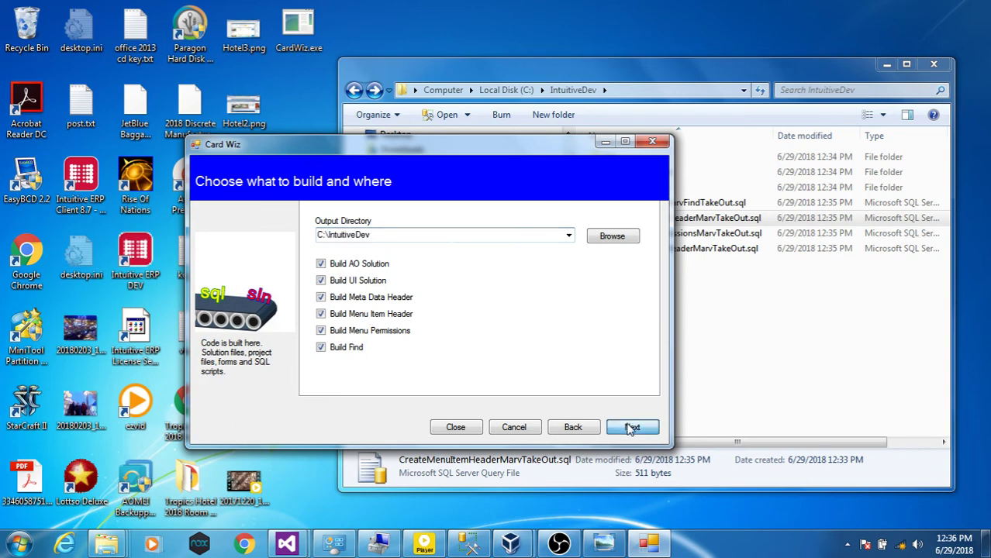
{"action": "left_click", "coordinate": [630, 427]}
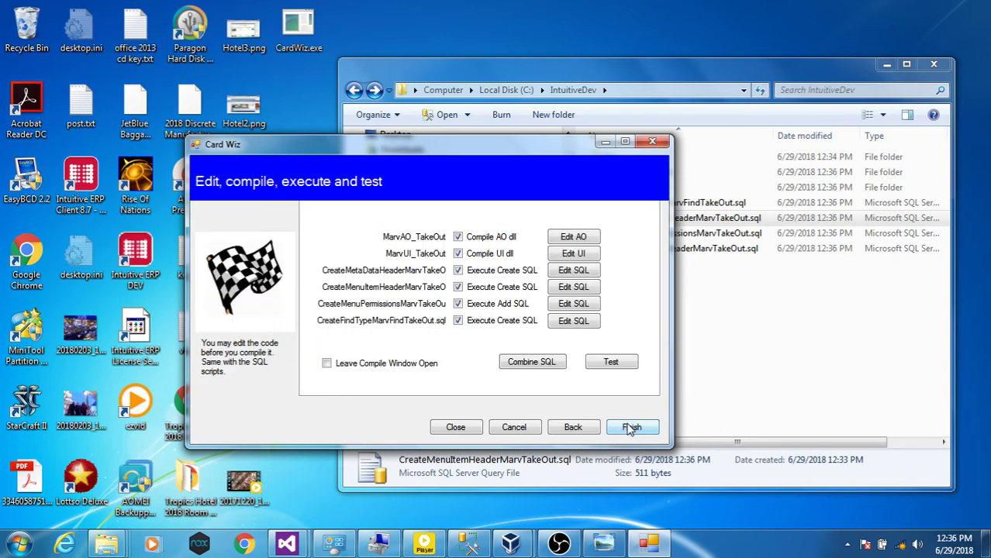
{"action": "left_click", "coordinate": [631, 428]}
{"action": "left_click", "coordinate": [560, 368]}
- Reload MarvAO_TakeOut from disk, view the C# code in TakeOut.cs, then minimize Visual Studio
{"action": "mouse_move", "coordinate": [287, 543]}
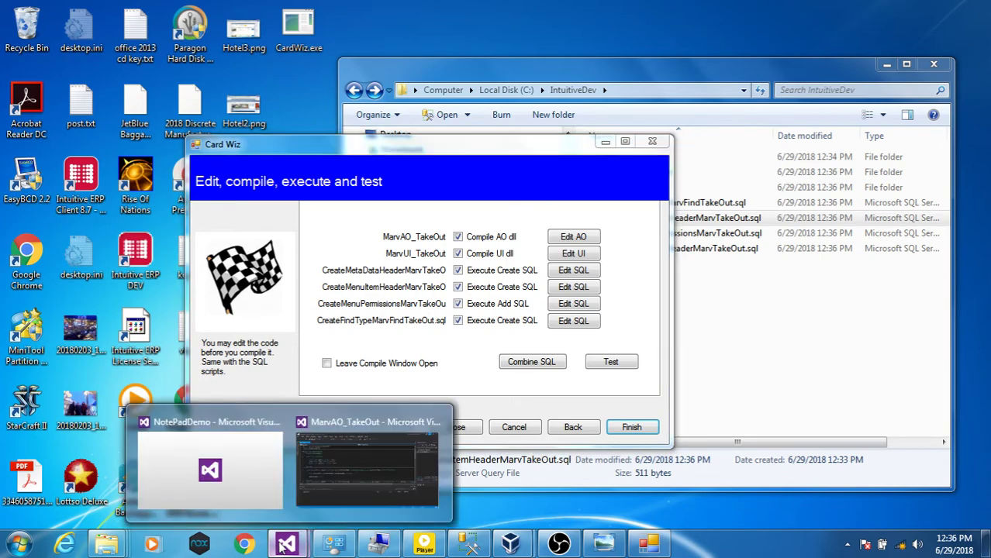
{"action": "left_click", "coordinate": [359, 477]}
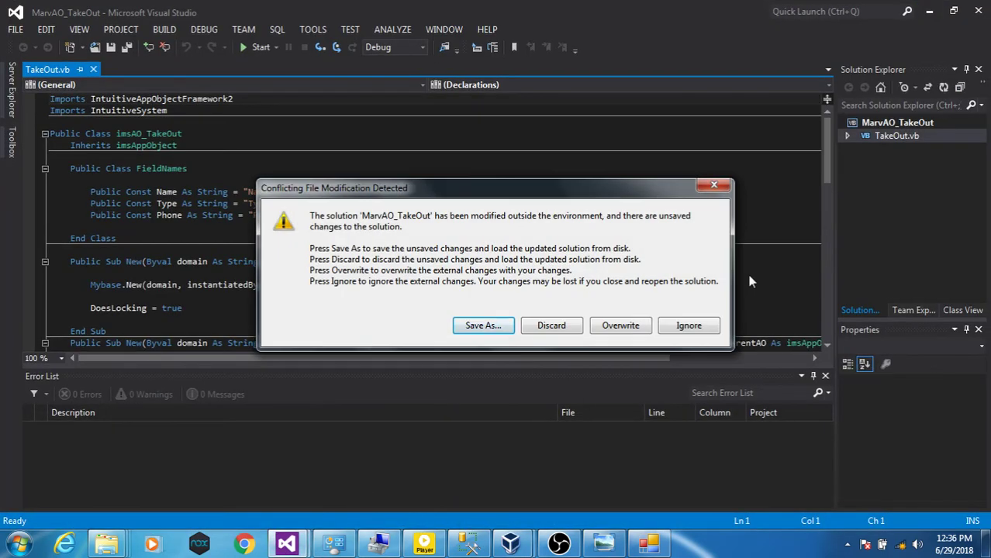
{"action": "left_click", "coordinate": [564, 327]}
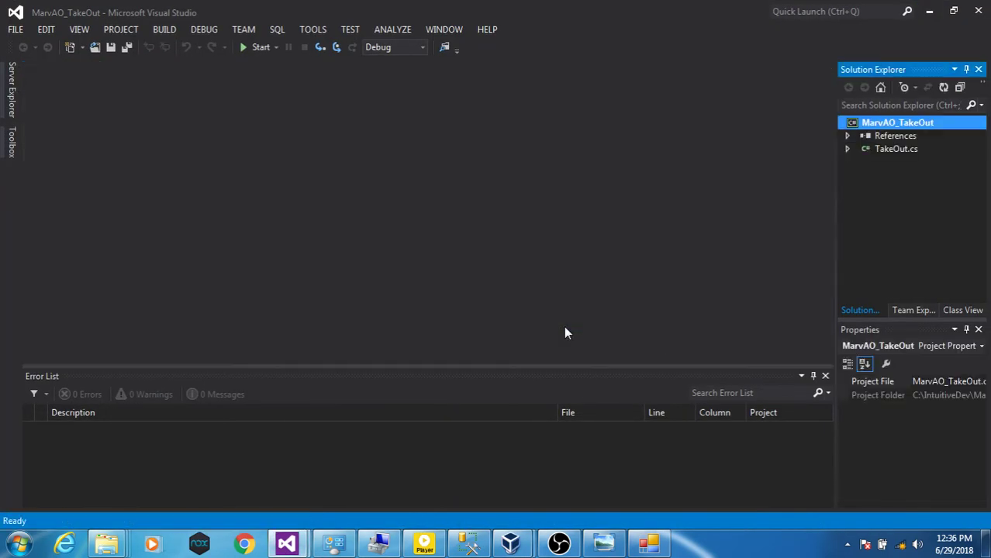
{"action": "double_click", "coordinate": [898, 149]}
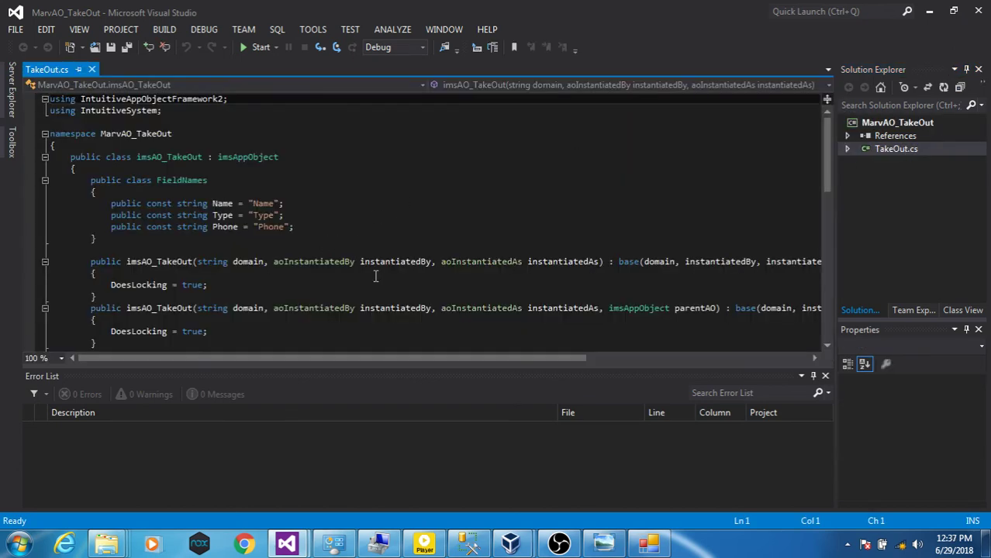
{"action": "left_click", "coordinate": [929, 11]}
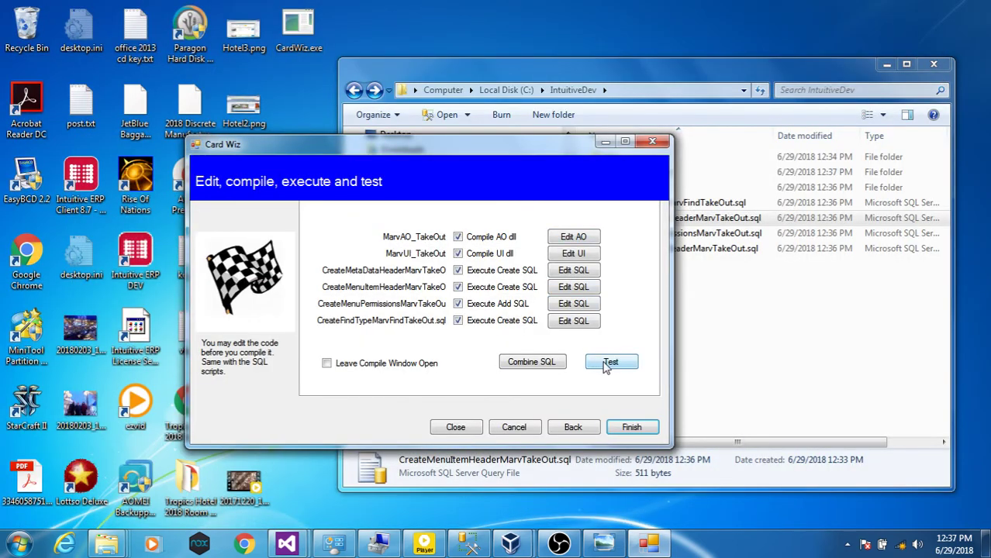
- Launch the test, load China House from the finder, and save its new phone number
{"action": "left_click", "coordinate": [609, 365]}
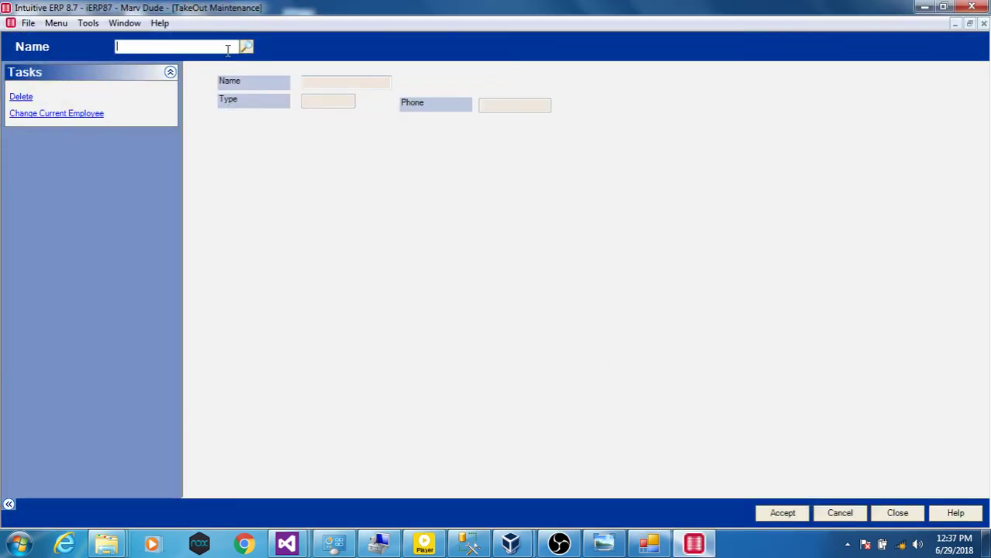
{"action": "left_click", "coordinate": [248, 46]}
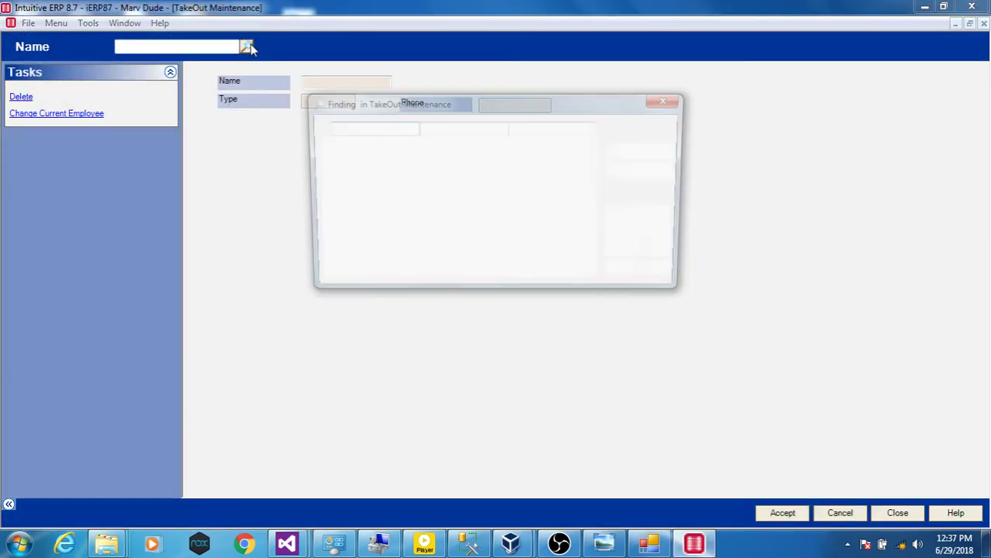
{"action": "double_click", "coordinate": [505, 159]}
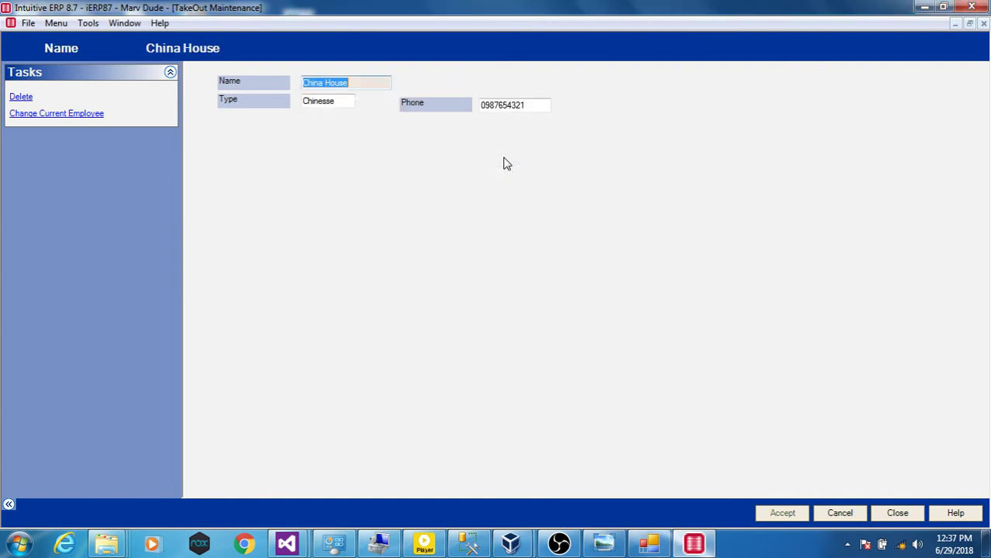
{"action": "left_click", "coordinate": [511, 108]}
{"action": "type", "text": "1112223333"}
{"action": "left_click", "coordinate": [783, 514]}
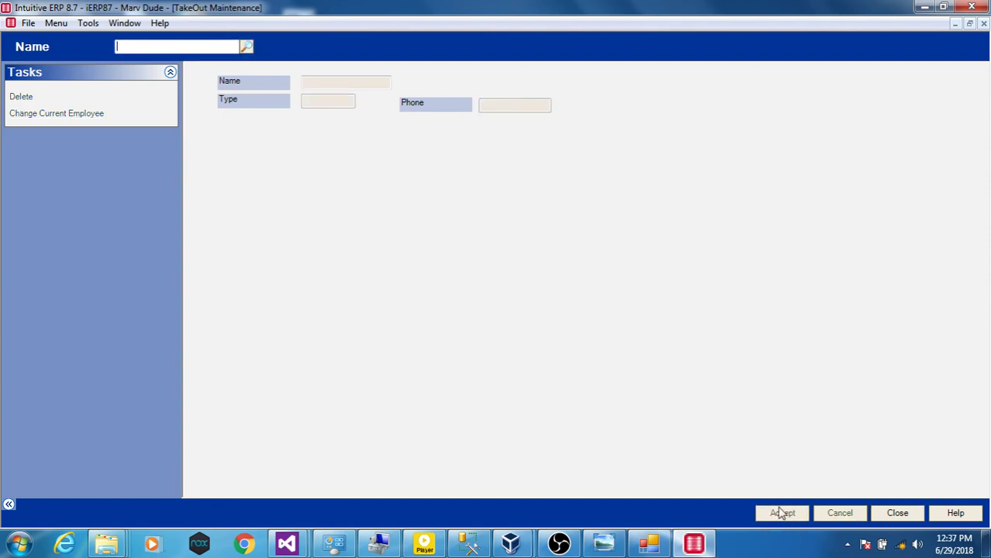
- Recheck the restaurant list in the finder, then close Intuitive ERP
{"action": "left_click", "coordinate": [246, 48]}
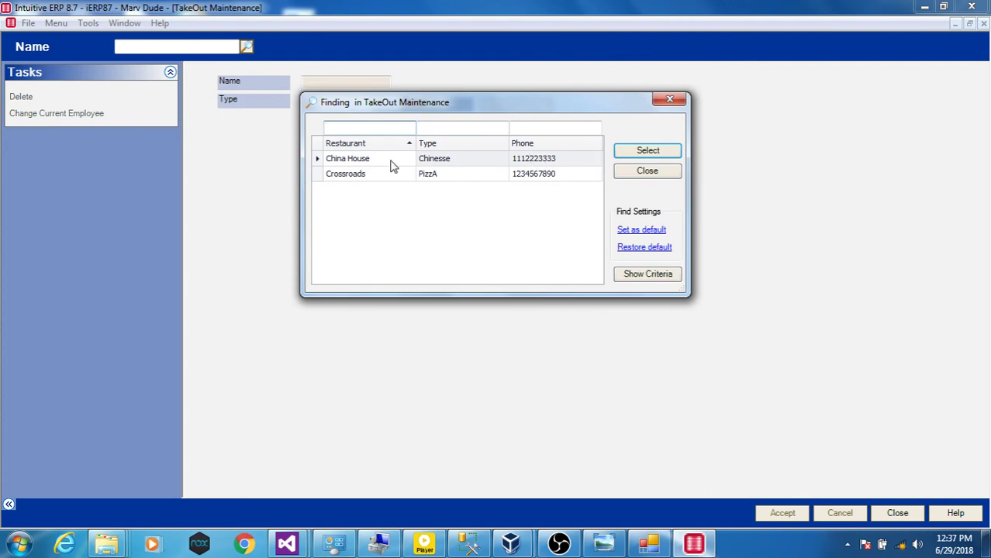
{"action": "left_click", "coordinate": [648, 171]}
{"action": "left_click", "coordinate": [980, 6]}
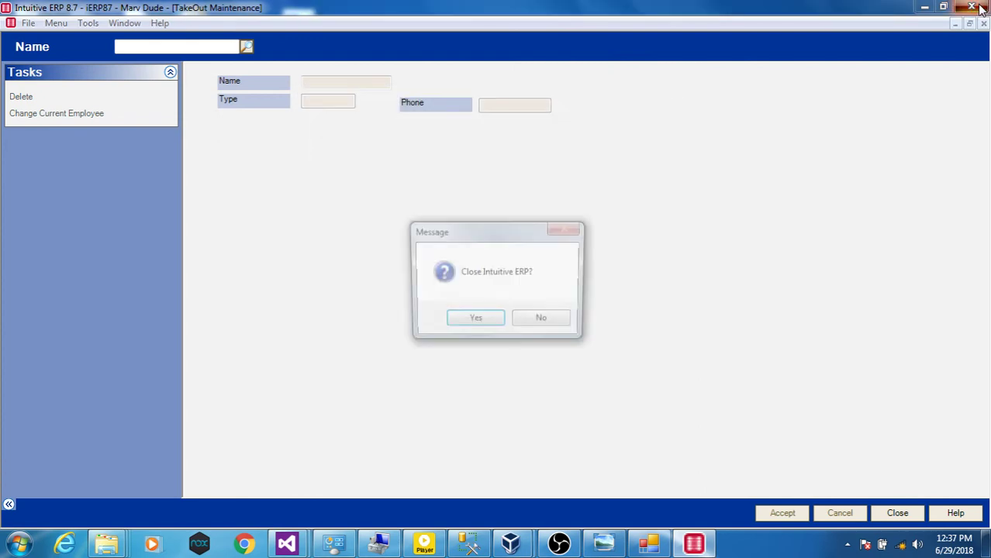
{"action": "left_click", "coordinate": [465, 322]}
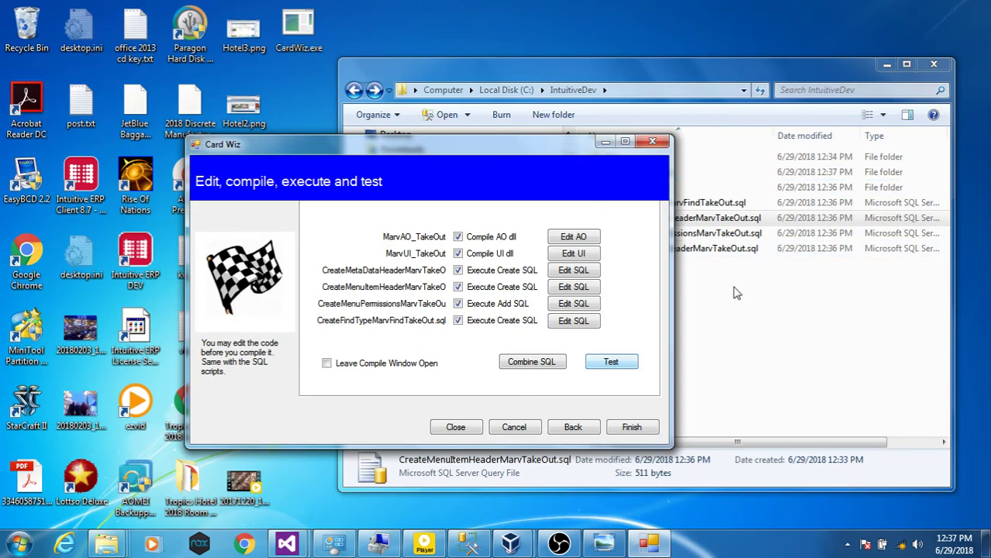
- Switch to the Win7-64 VM and open then close the A1Test form layout editor
{"action": "mouse_move", "coordinate": [513, 548]}
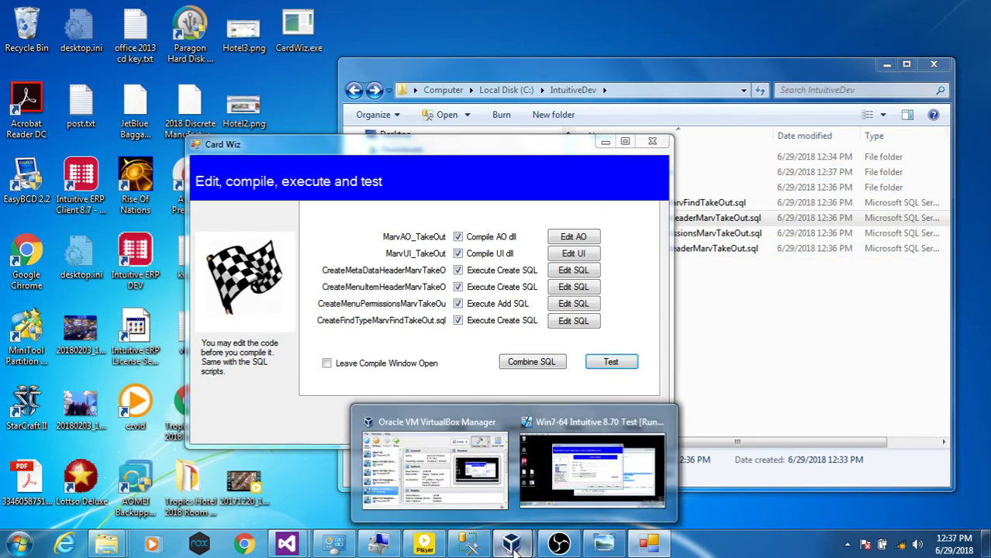
{"action": "left_click", "coordinate": [589, 473]}
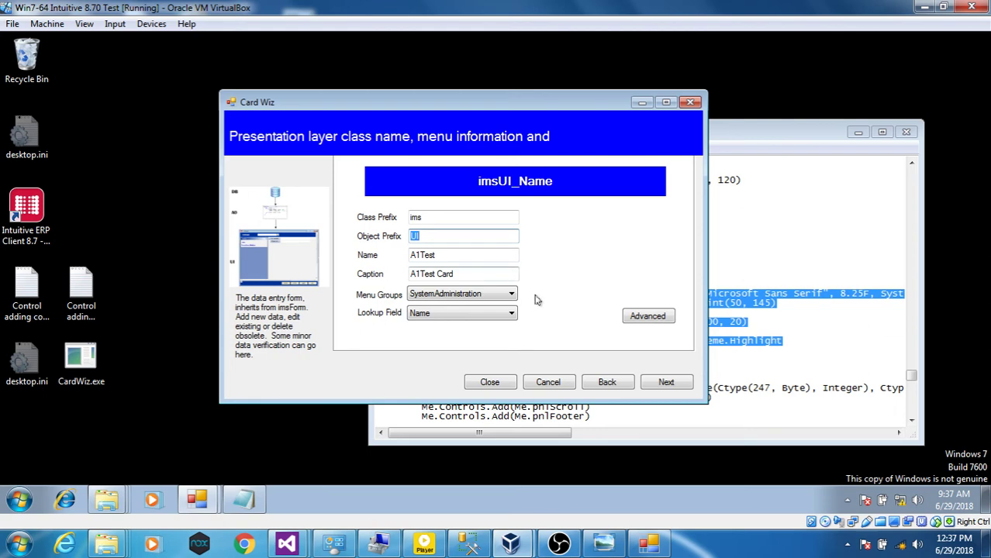
{"action": "left_click", "coordinate": [647, 316]}
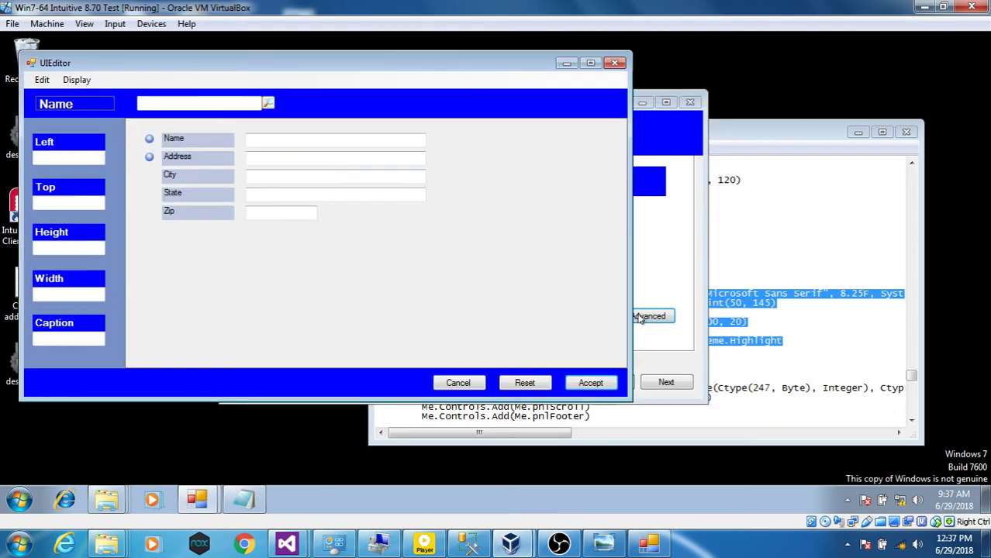
{"action": "left_click", "coordinate": [615, 63]}
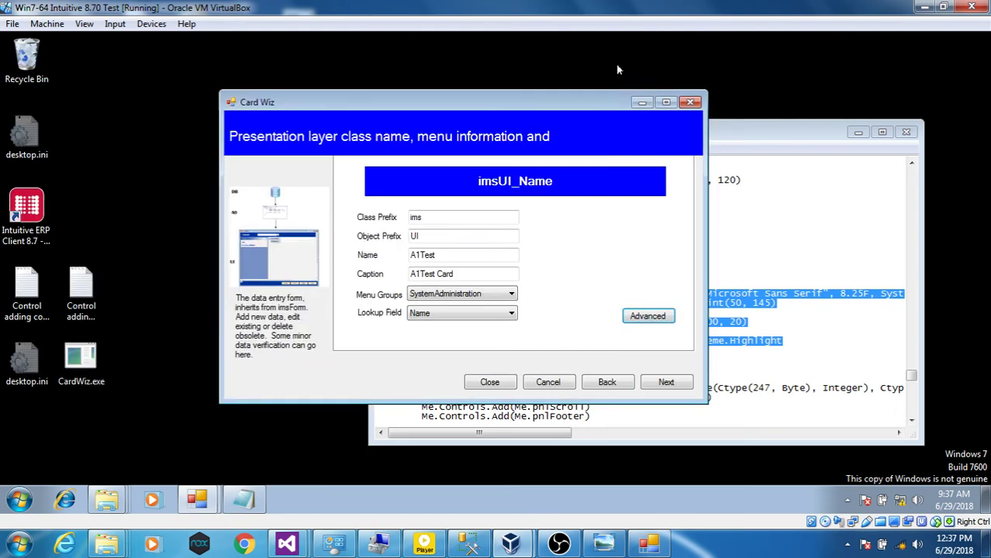
- Build and compile the A1Test form, test-launch it in Intuitive ERP, and begin closing ERP
{"action": "left_click", "coordinate": [666, 382]}
{"action": "left_click", "coordinate": [666, 382]}
{"action": "left_click", "coordinate": [666, 382]}
{"action": "left_click", "coordinate": [666, 382]}
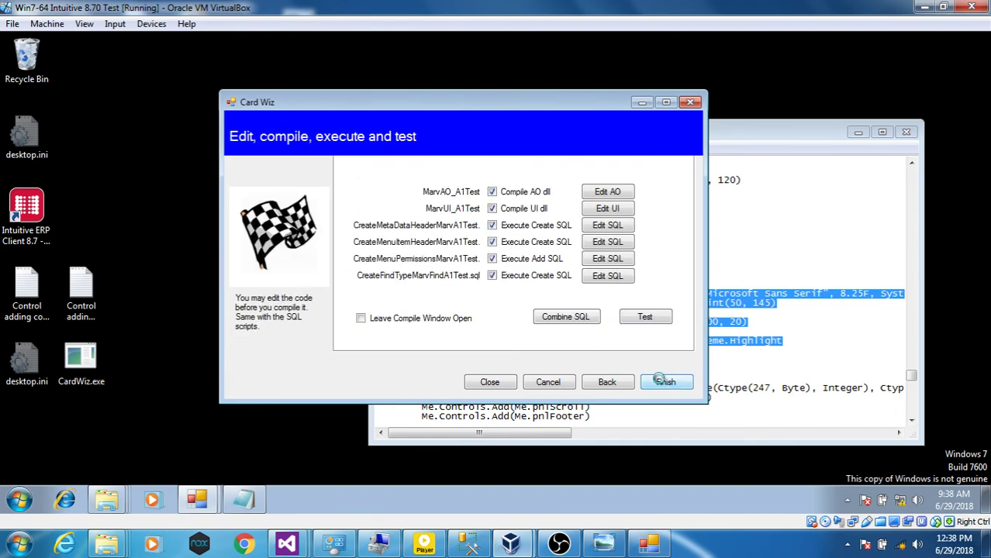
{"action": "left_click", "coordinate": [666, 382]}
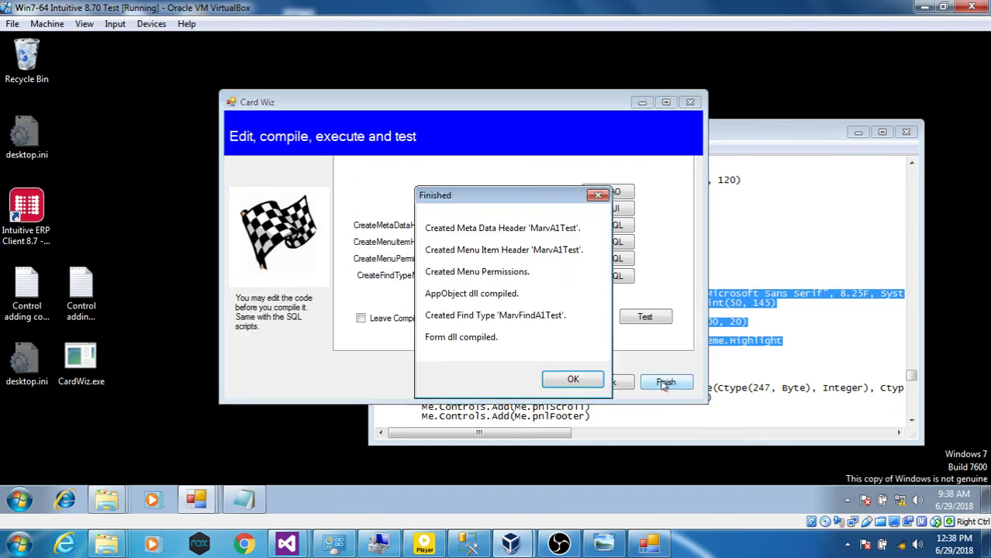
{"action": "left_click", "coordinate": [574, 381]}
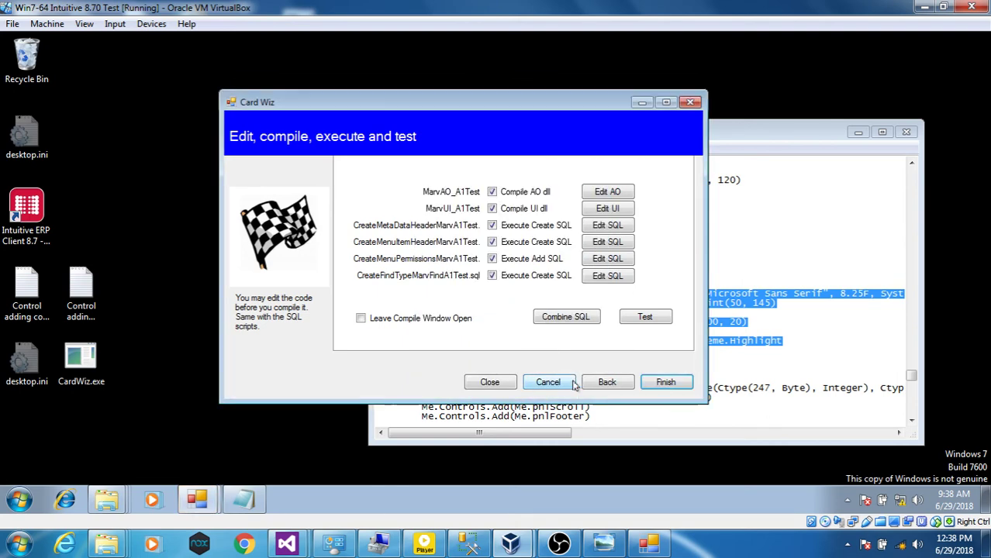
{"action": "left_click", "coordinate": [636, 321]}
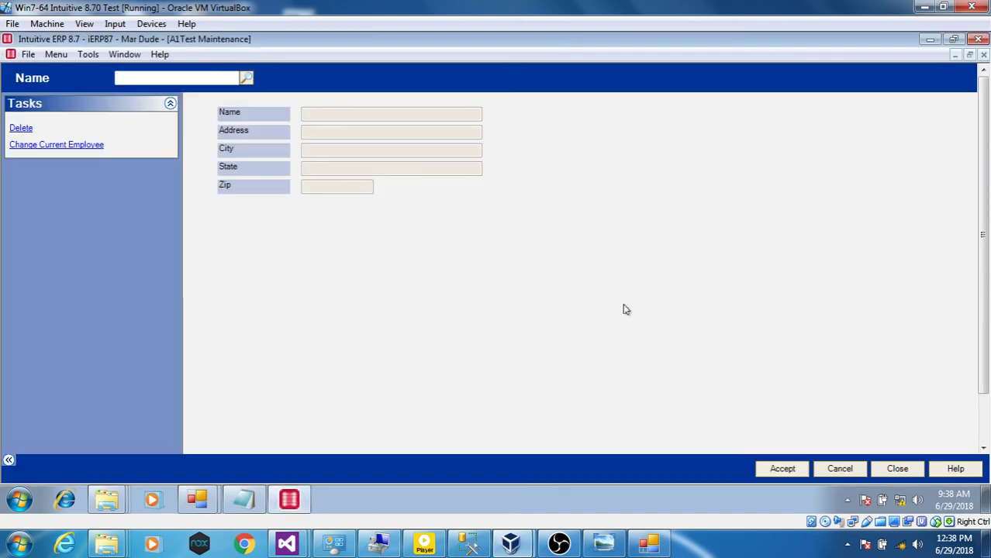
{"action": "left_click", "coordinate": [985, 43]}
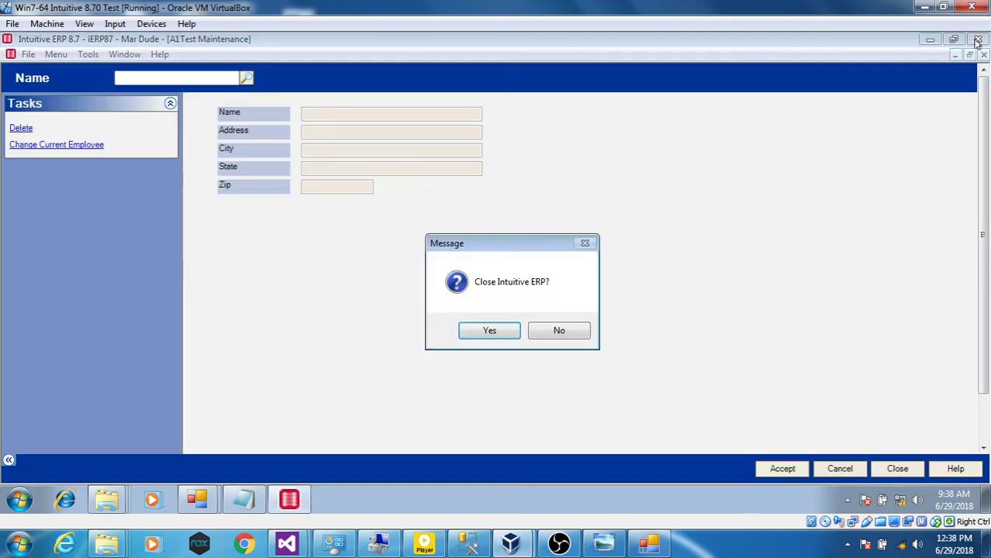
- Confirm closing ERP and save A1Test.Designer.vb with the 'Card Wiz is cool' label in Notepad
{"action": "left_click", "coordinate": [515, 336]}
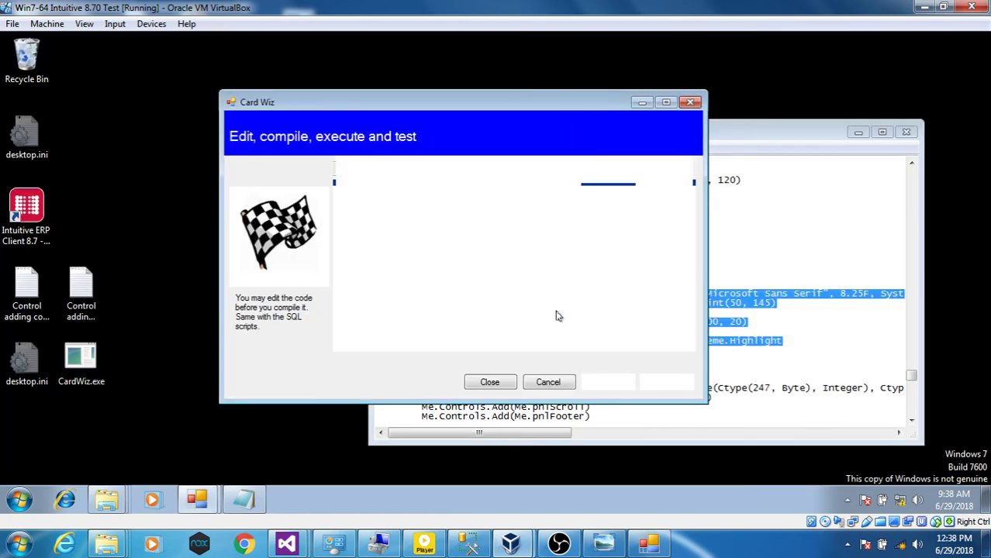
{"action": "left_click", "coordinate": [767, 134]}
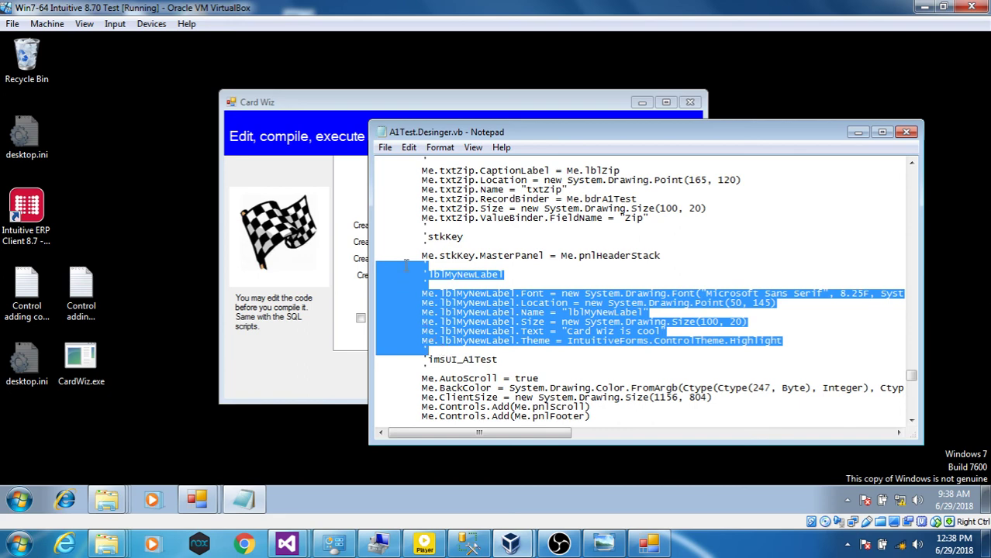
{"action": "left_click", "coordinate": [386, 147]}
{"action": "left_click", "coordinate": [407, 195]}
- Recompile the A1Test form in Card Wiz with the new label
{"action": "left_click", "coordinate": [483, 107]}
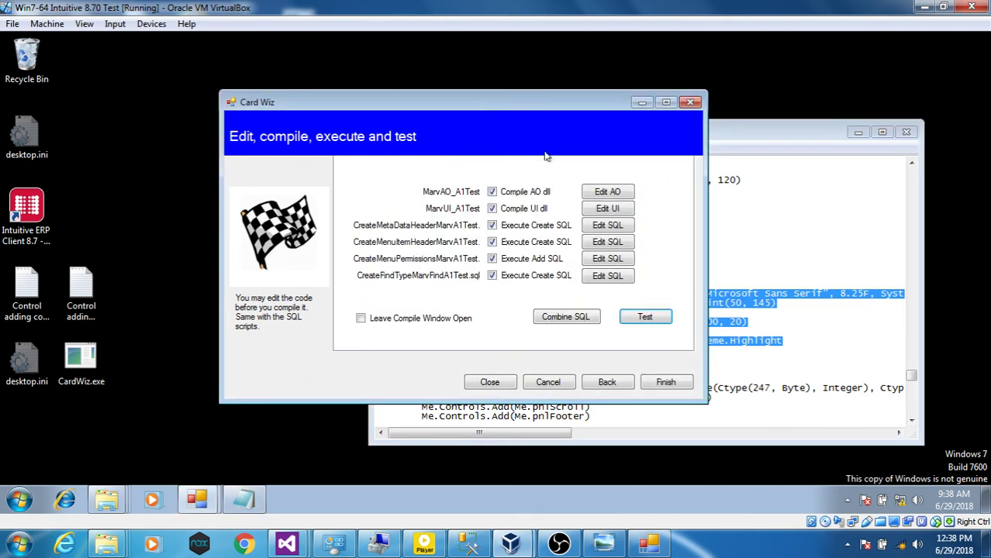
{"action": "left_click", "coordinate": [665, 381]}
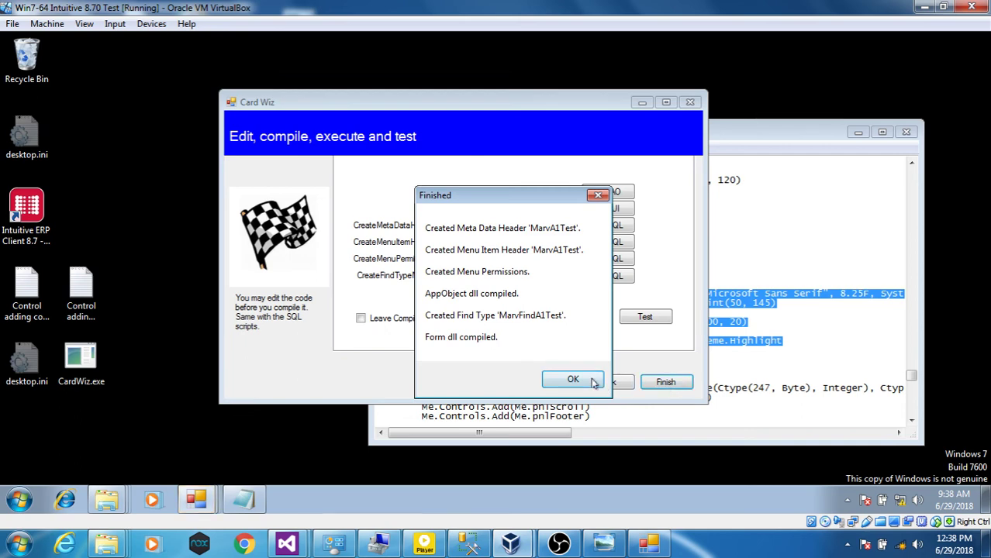
{"action": "left_click", "coordinate": [593, 384]}
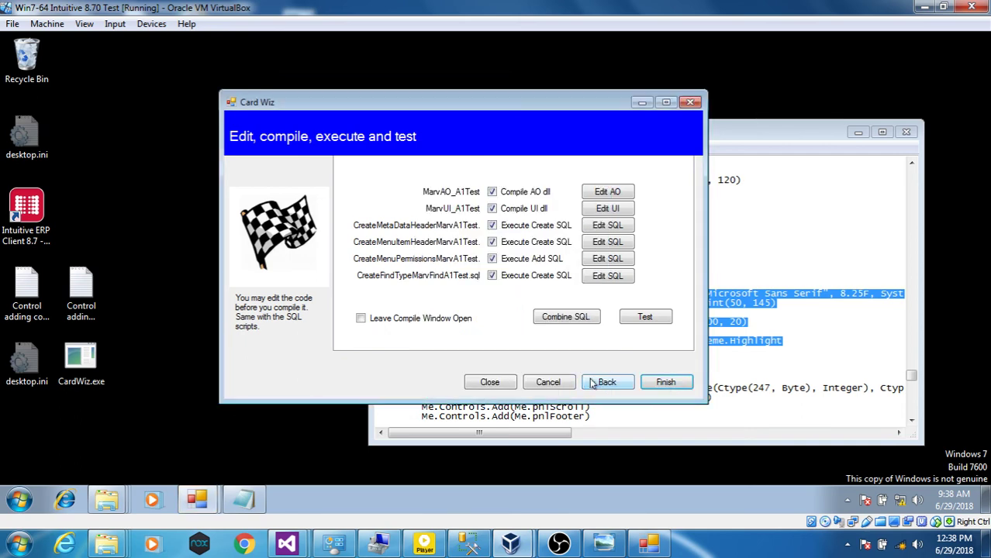
- Test the rebuilt A1Test Maintenance form in Intuitive ERP to confirm the yellow 'Card Wiz is cool' label
{"action": "left_click", "coordinate": [652, 319]}
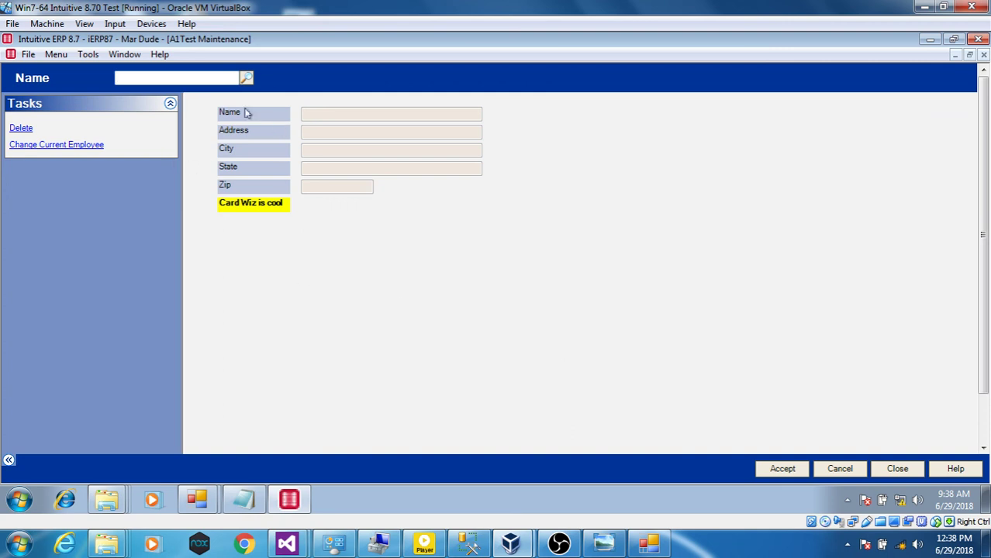
{"action": "mouse_move", "coordinate": [661, 541]}
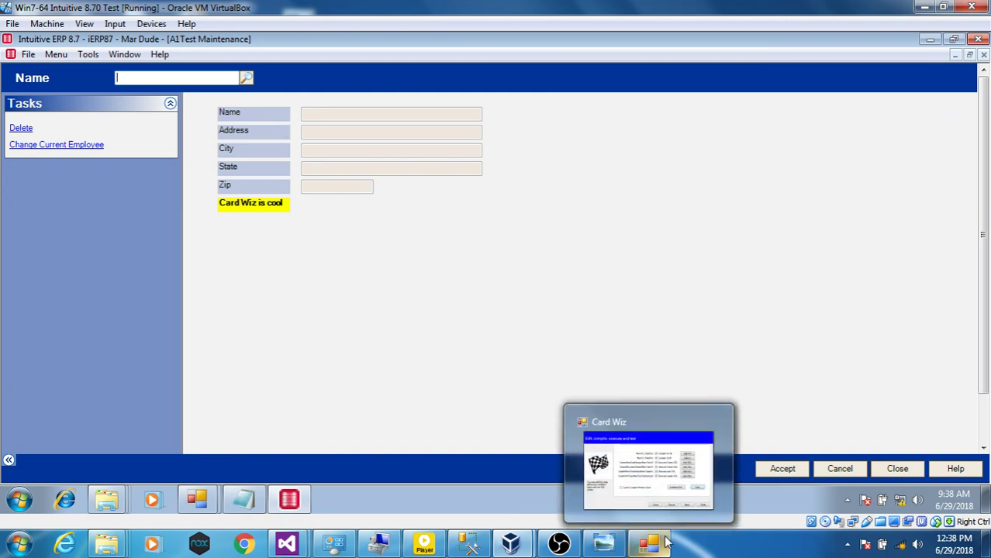